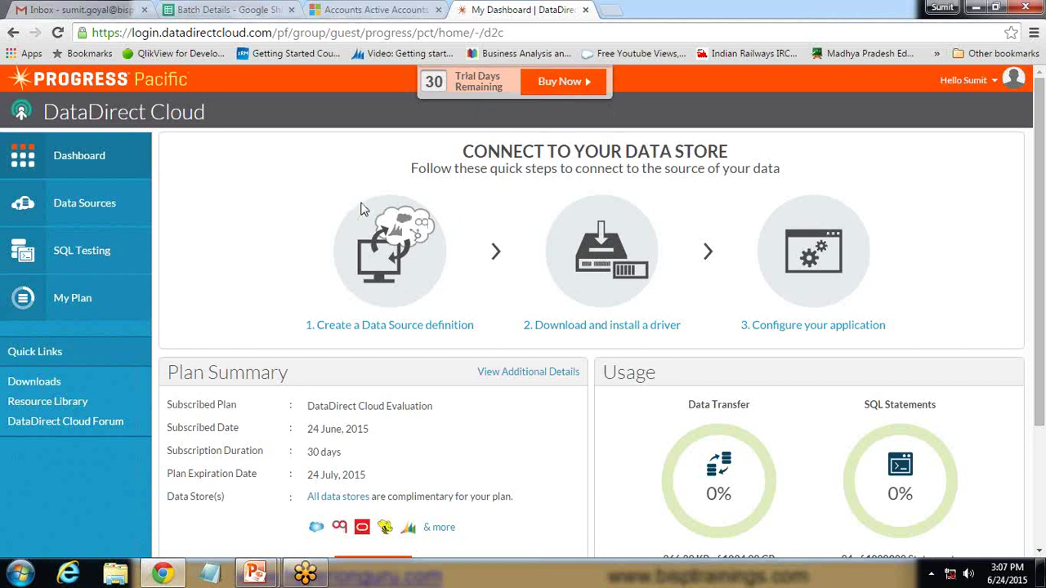
Leave the DataDirect Cloud dashboard overview for the Data Sources page
left_click_drag(95, 108, 210, 109)
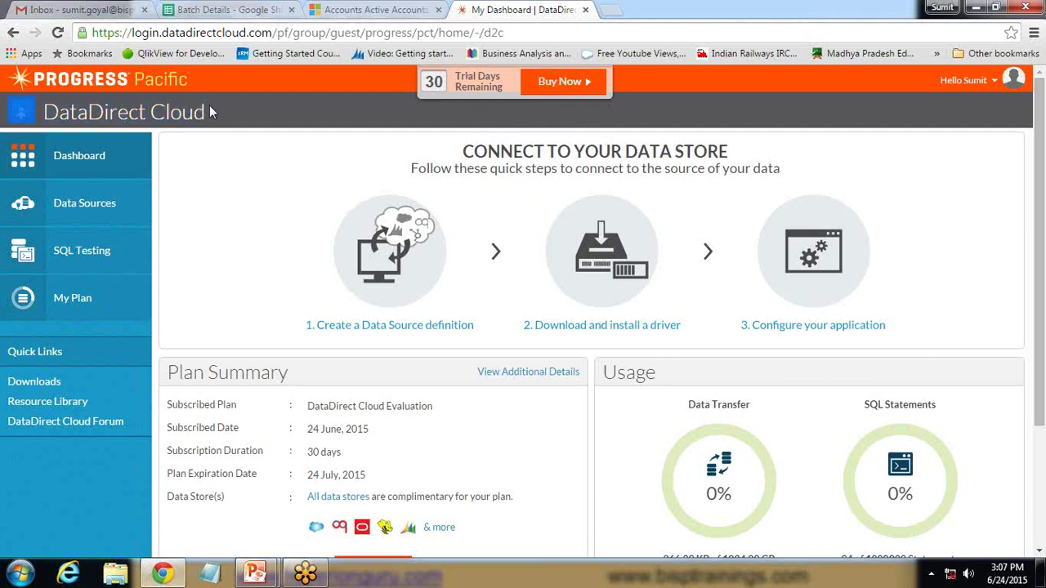
left_click(212, 185)
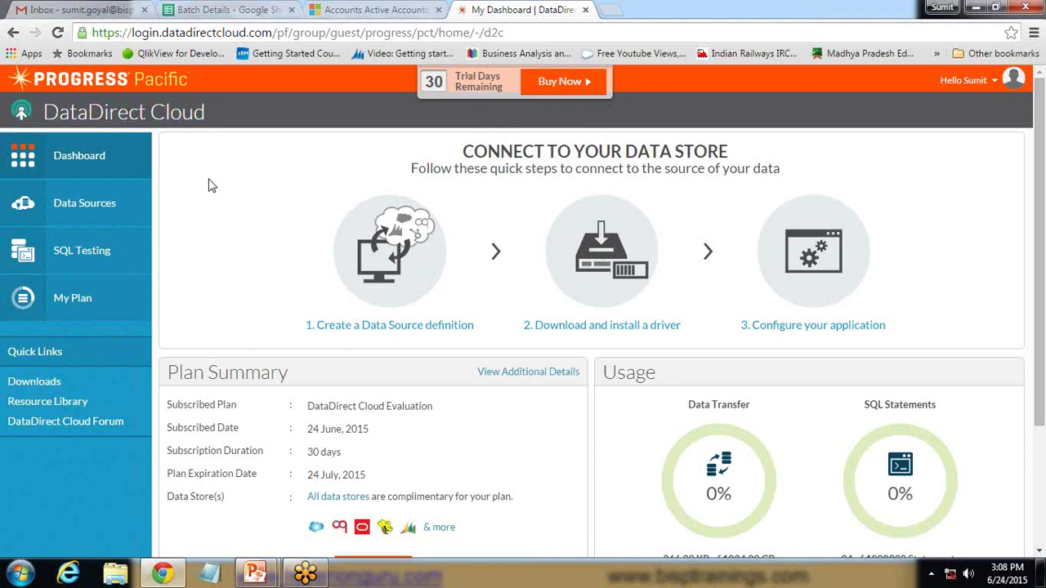
left_click(75, 209)
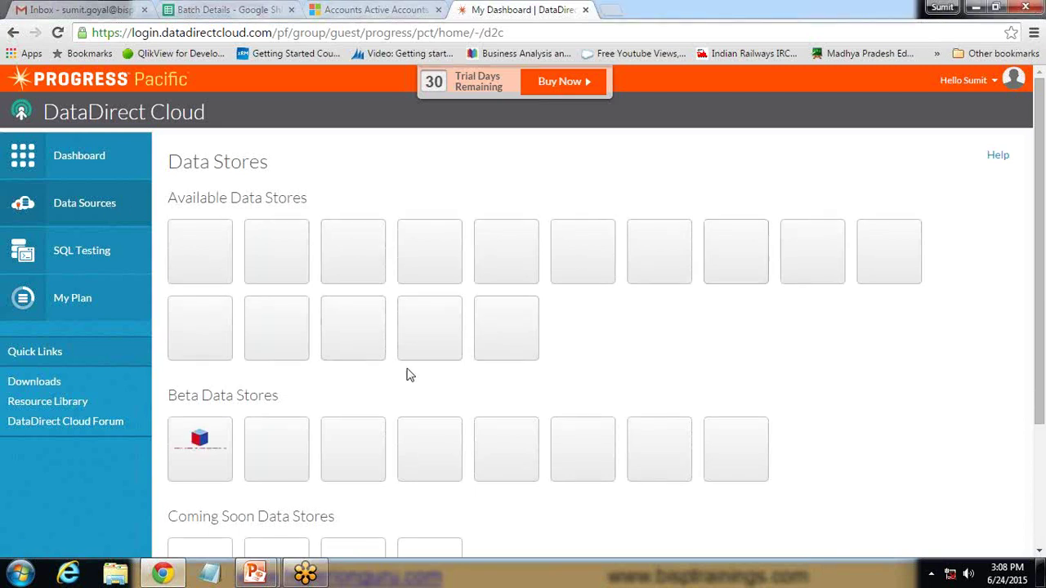
Pick the Microsoft Dynamics CRM tile from the Available Data Stores grid
scroll(273, 373, "down", 1)
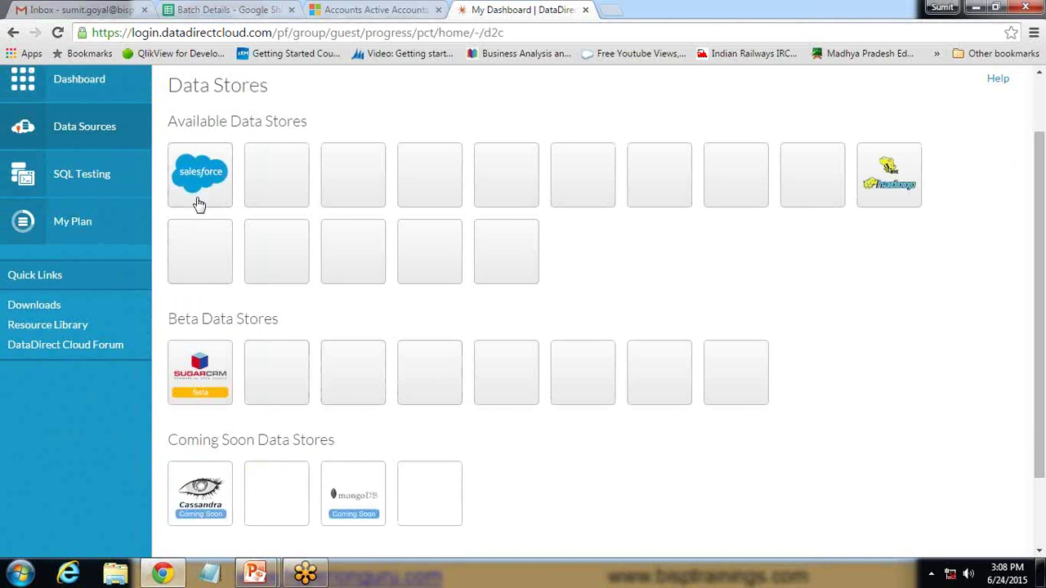
scroll(199, 206, "up", 1)
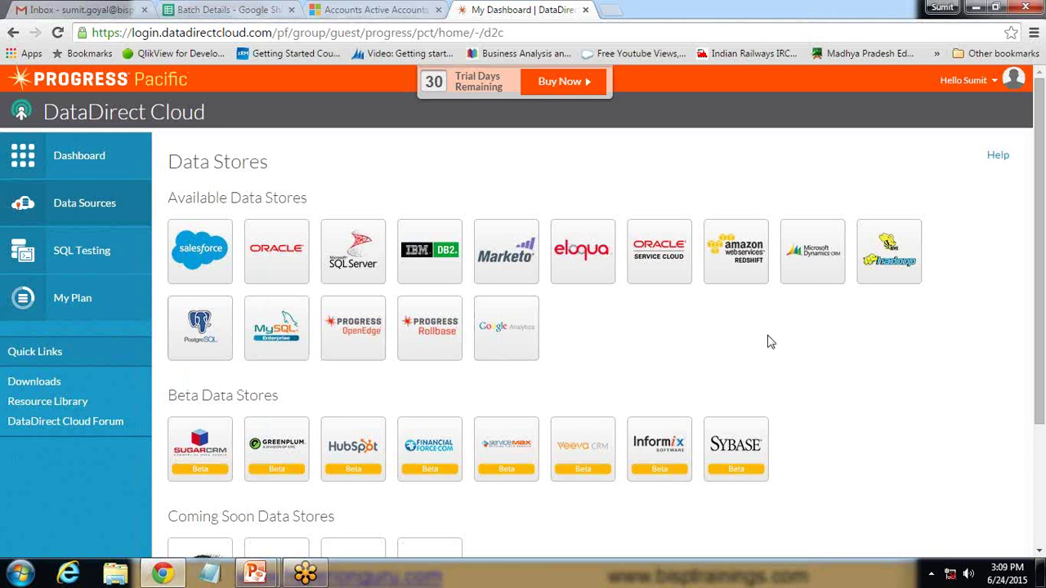
left_click(812, 258)
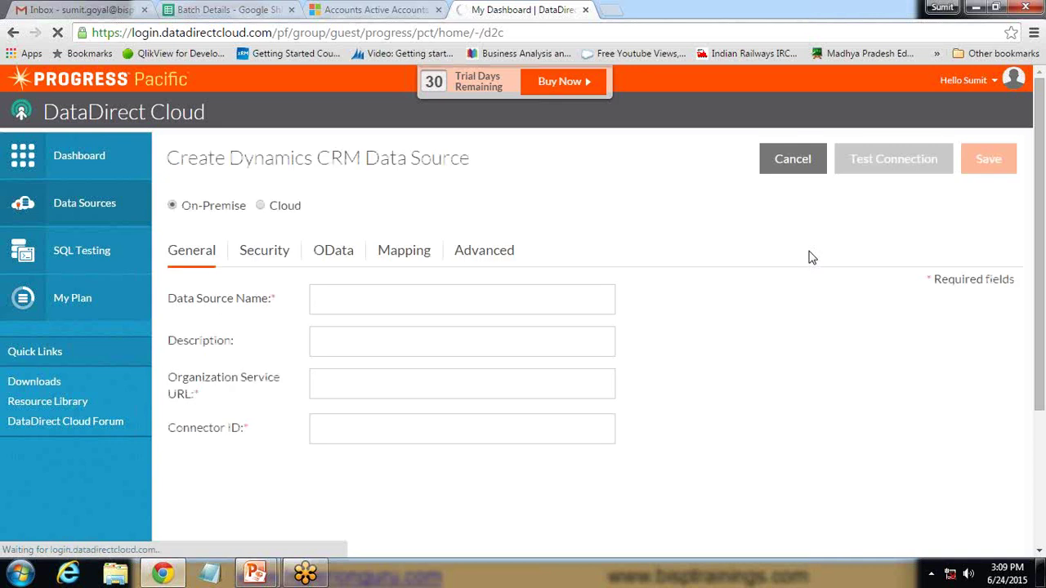
Switch the data source to Cloud and name it BispDataSource
left_click(261, 207)
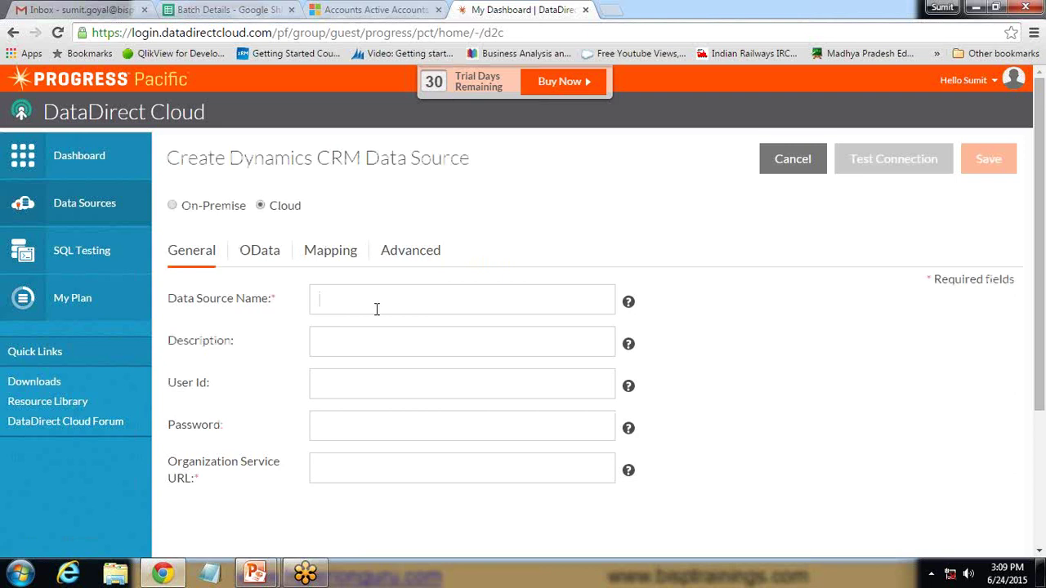
type("Bisp")
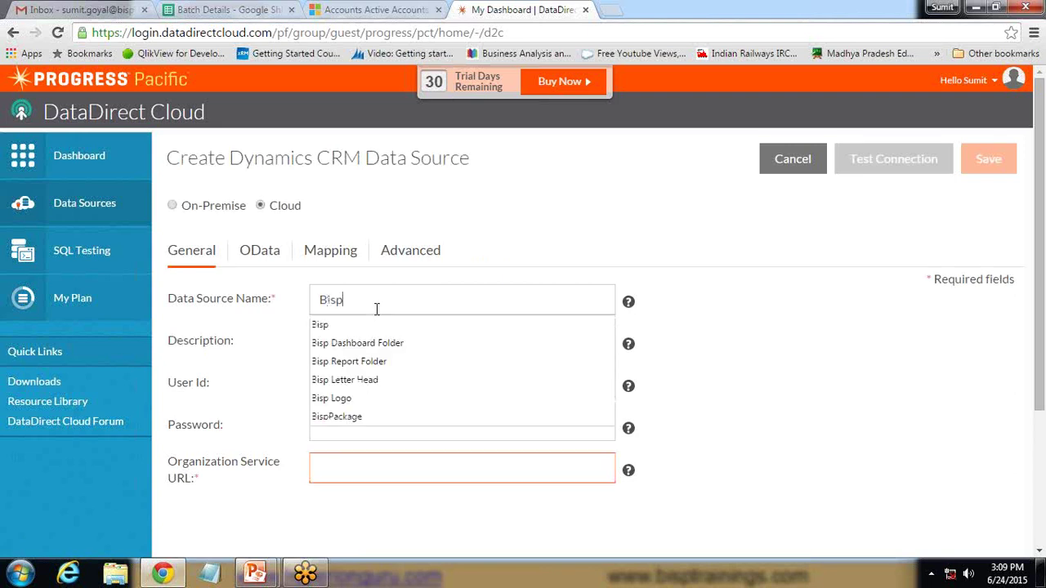
type("DataSour")
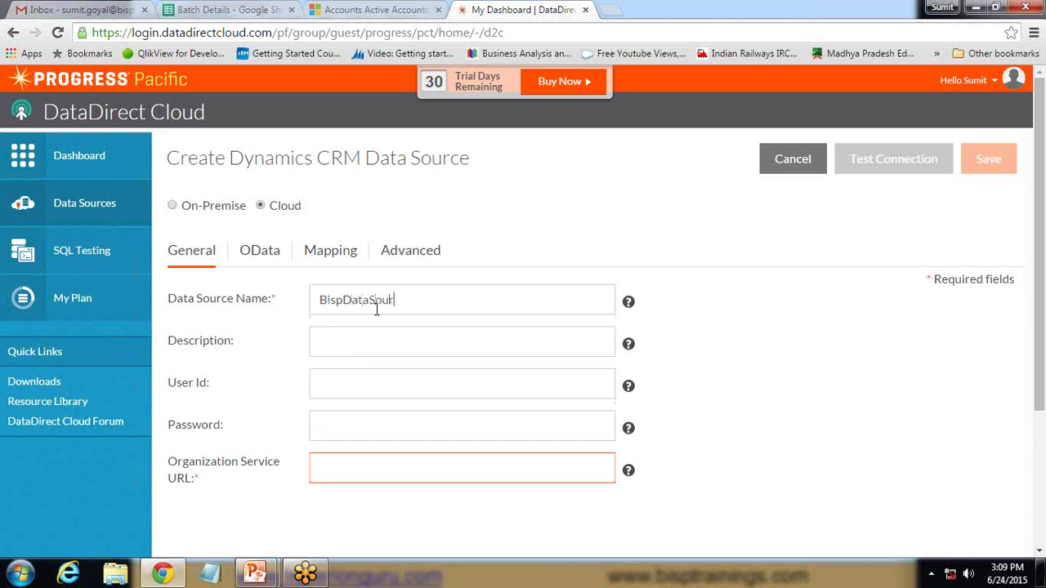
type("ce")
left_click(352, 391)
Paste the CRM account's user ID, copied from the Dynamics CRM page, into User ID
mouse_move(630, 389)
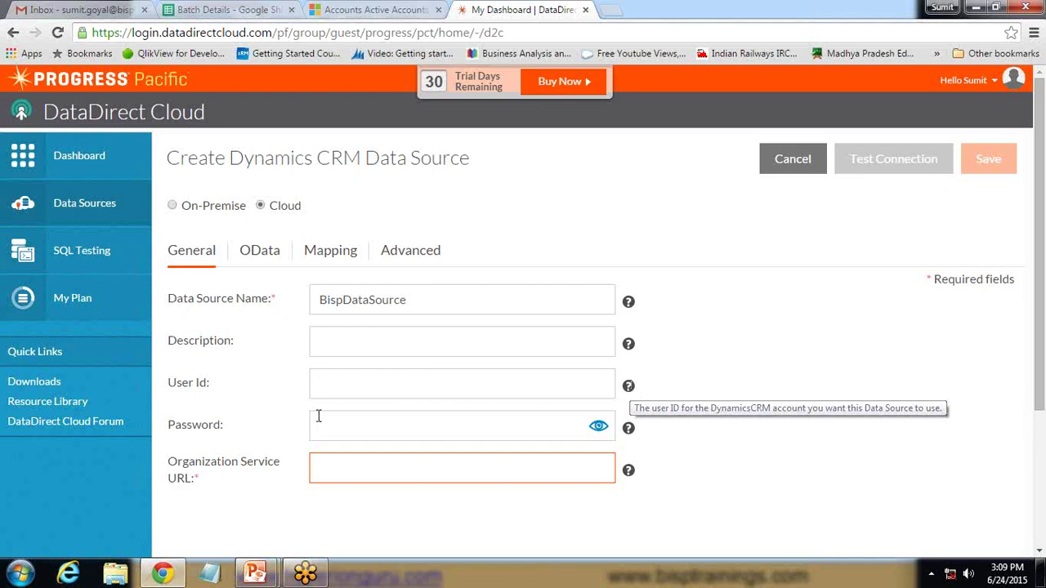
left_click(334, 388)
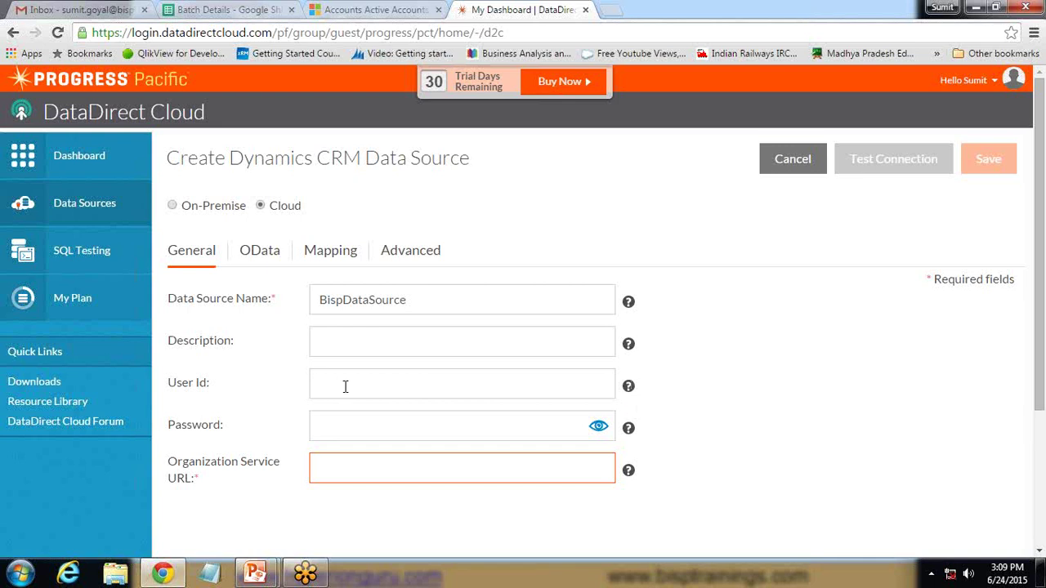
left_click(367, 9)
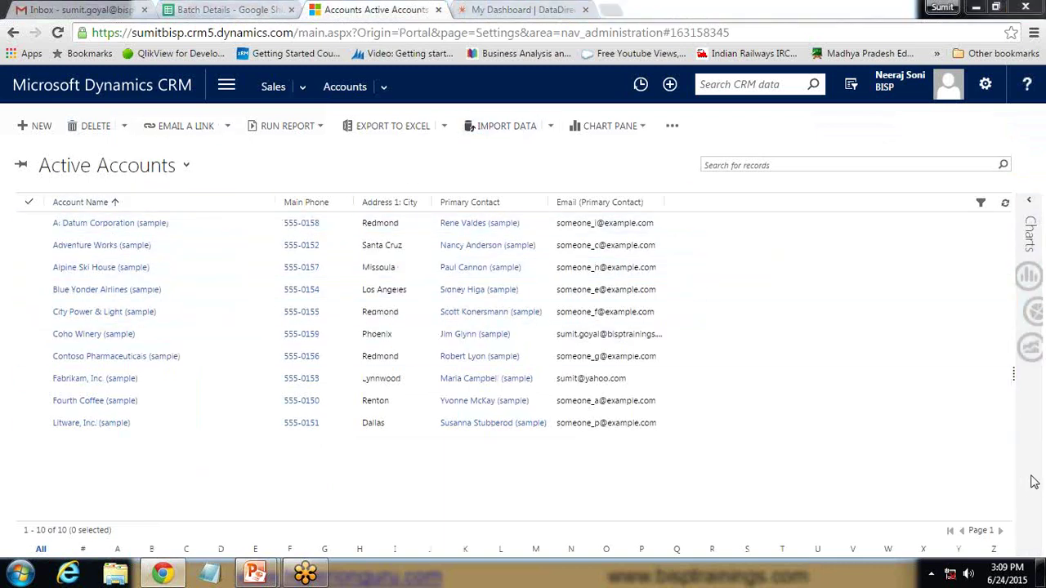
key("ctrl+Tab")
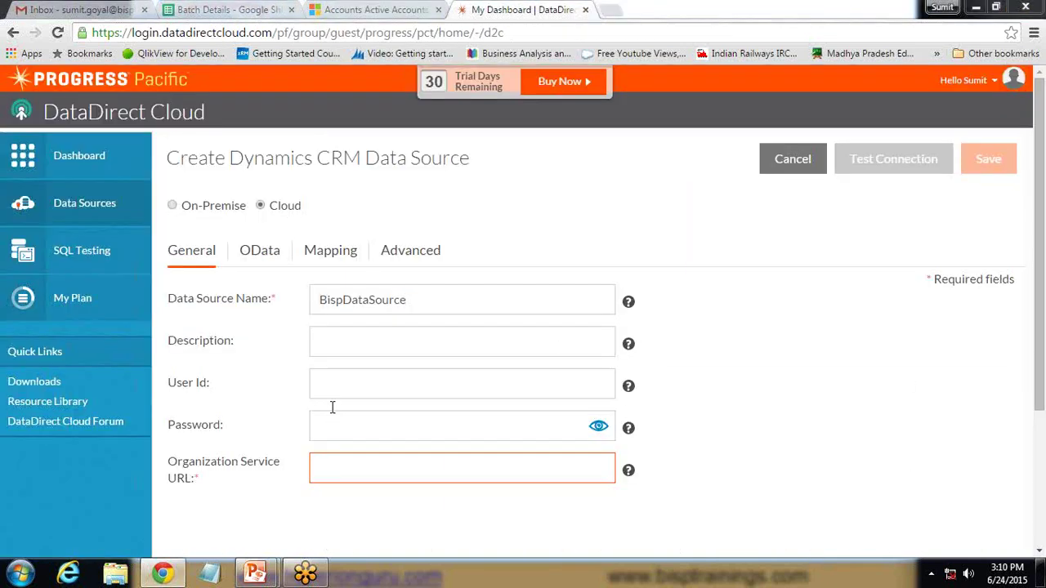
left_click(336, 388)
key("ctrl+v")
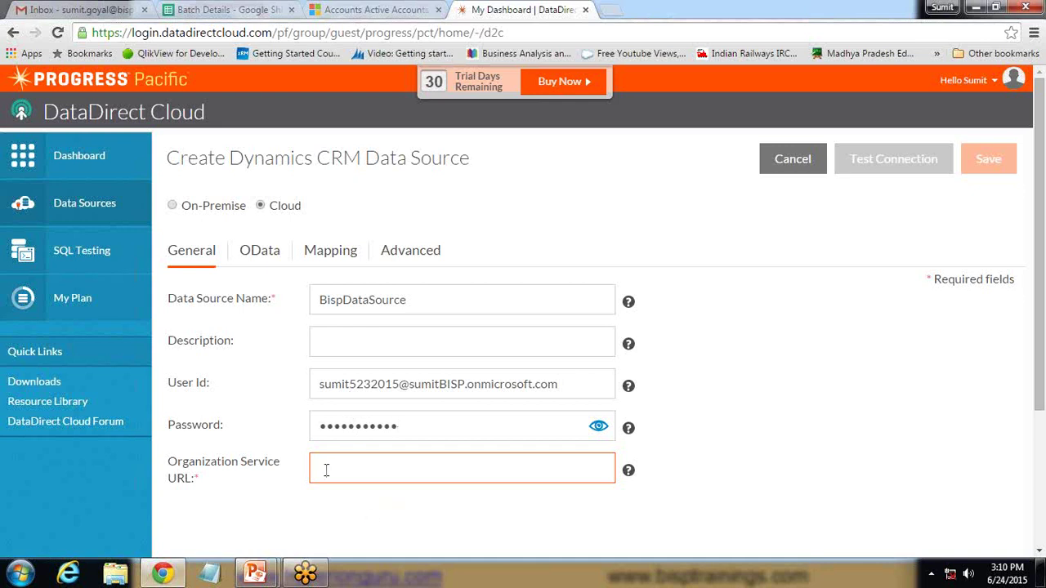
left_click(373, 9)
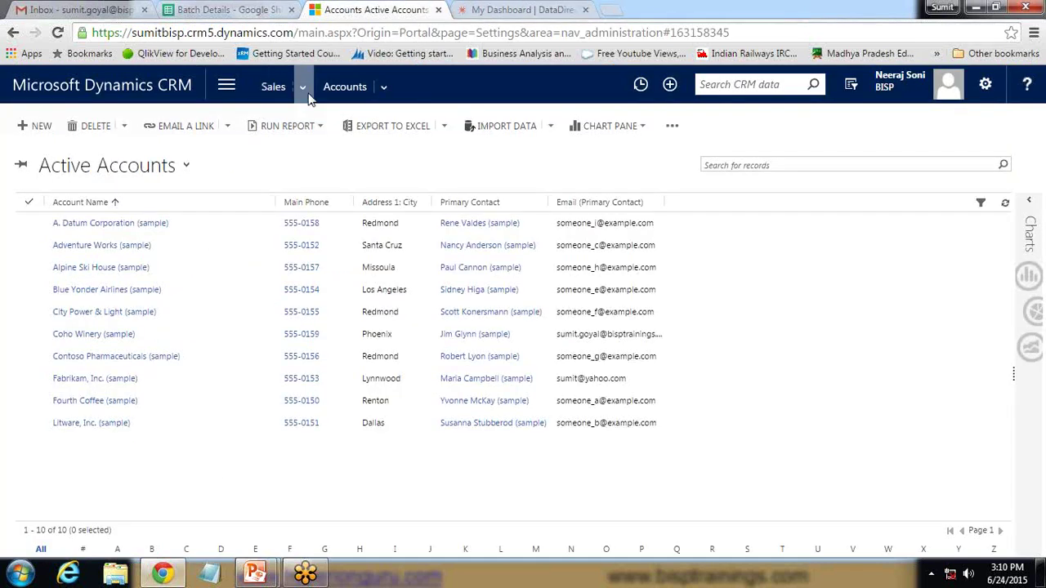
Go to Settings > Customizations > Developer Resources in Dynamics CRM
left_click(232, 84)
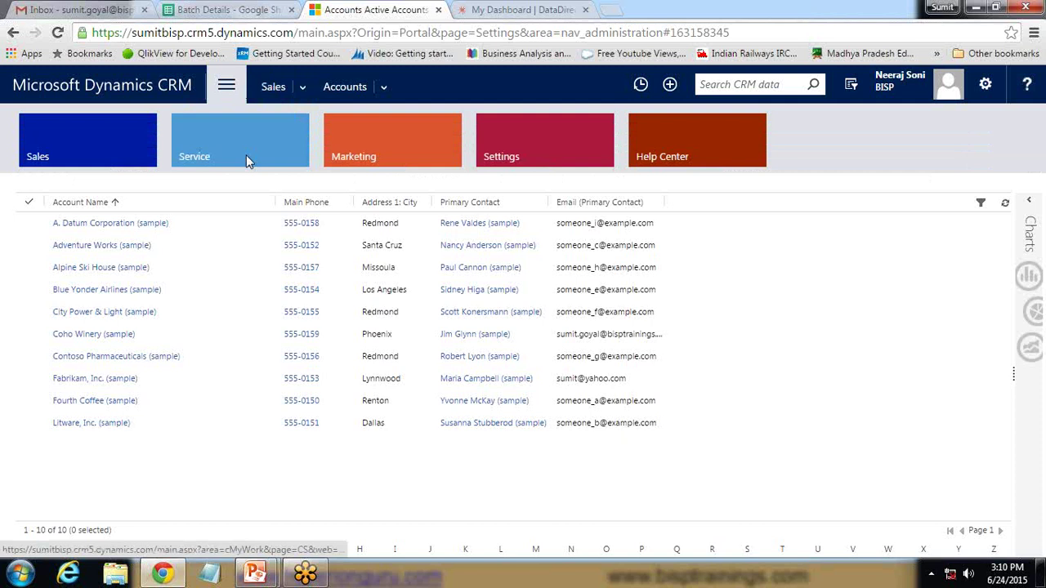
left_click(517, 151)
left_click(249, 233)
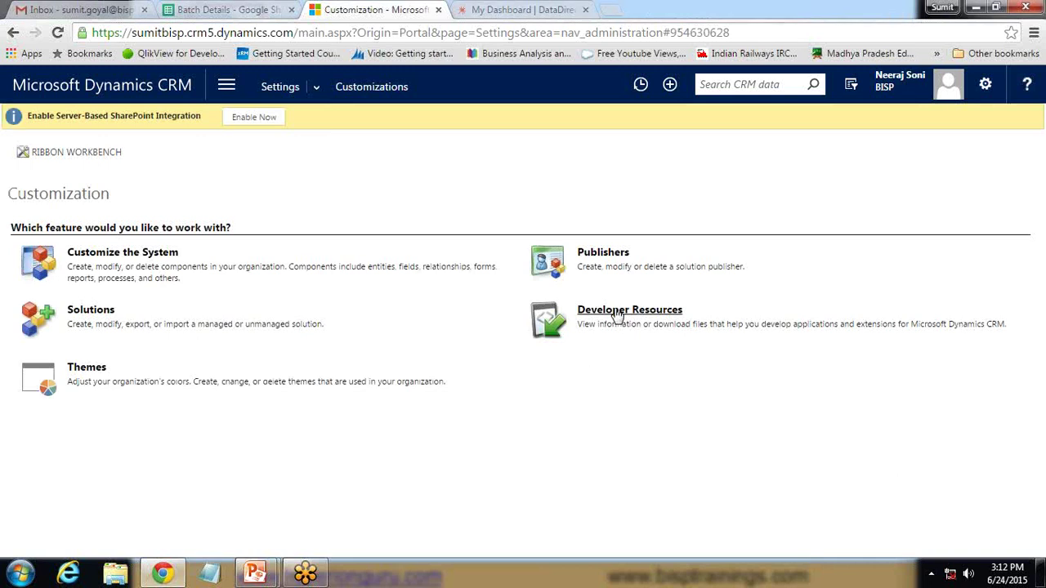
left_click(617, 316)
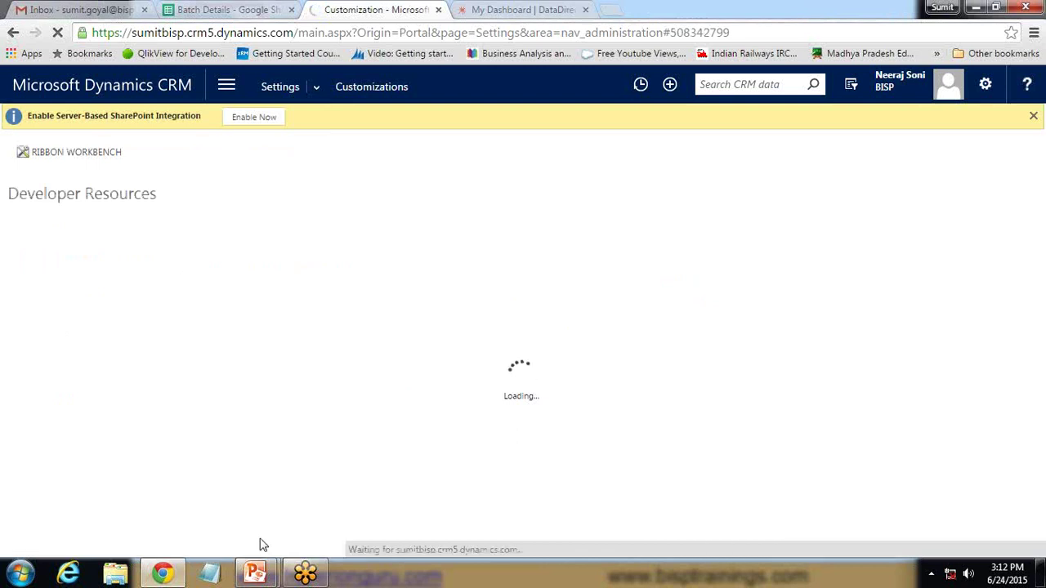
Copy the Organization Service endpoint URL from the Developer Resources page
left_click(515, 10)
triple_click(179, 471)
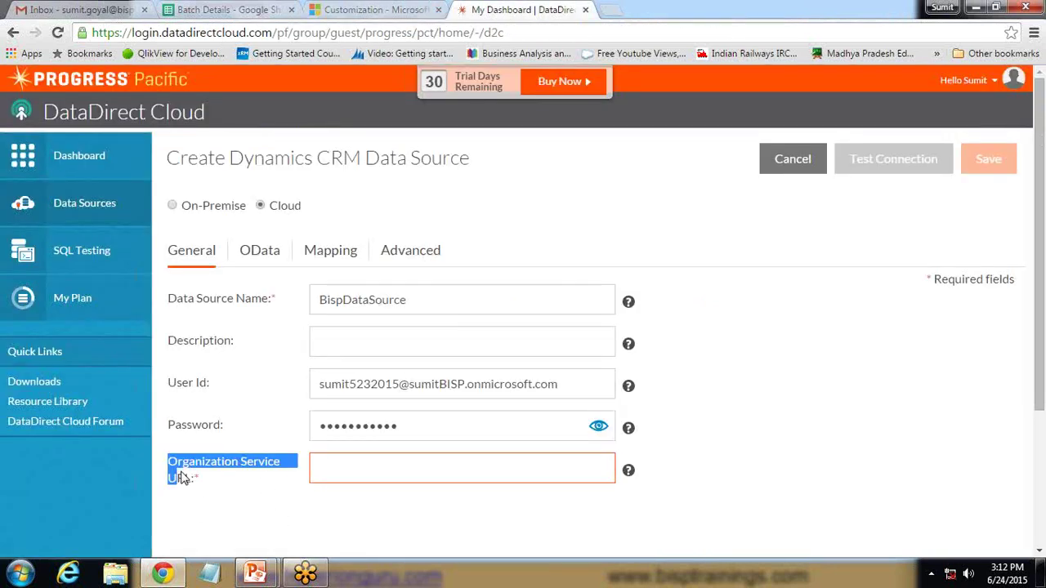
key("ctrl+shift+Tab")
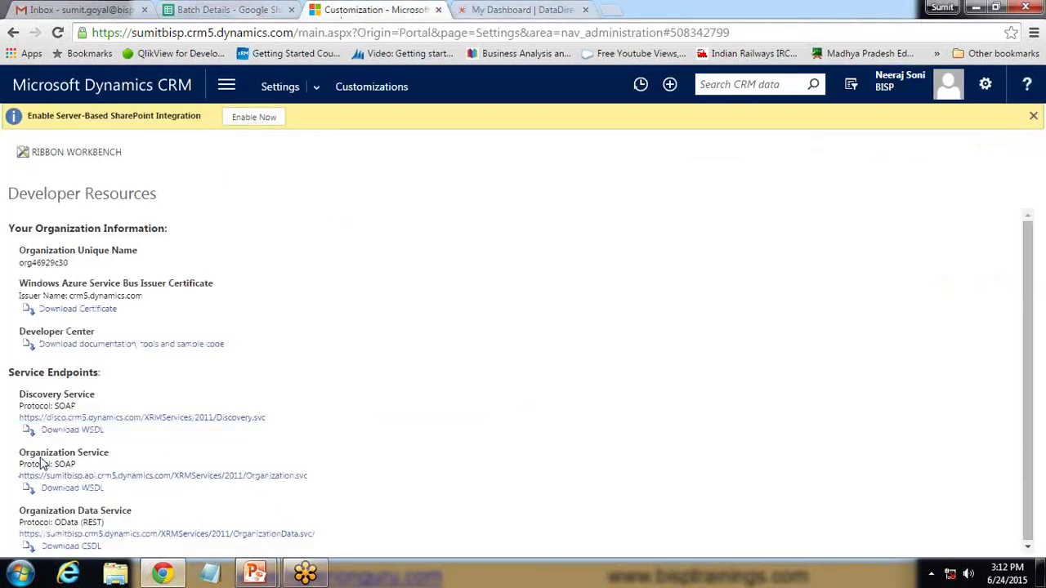
left_click_drag(18, 453, 84, 453)
left_click_drag(304, 475, 51, 483)
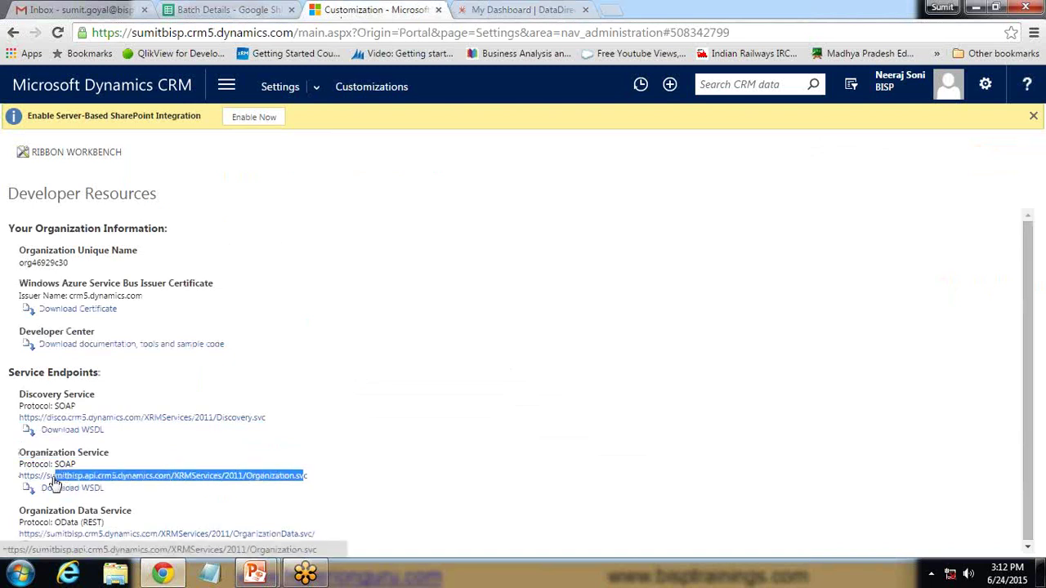
mouse_move(312, 477)
left_mouse_down()
mouse_move(65, 479)
mouse_move(320, 479)
left_mouse_up()
left_click(315, 479)
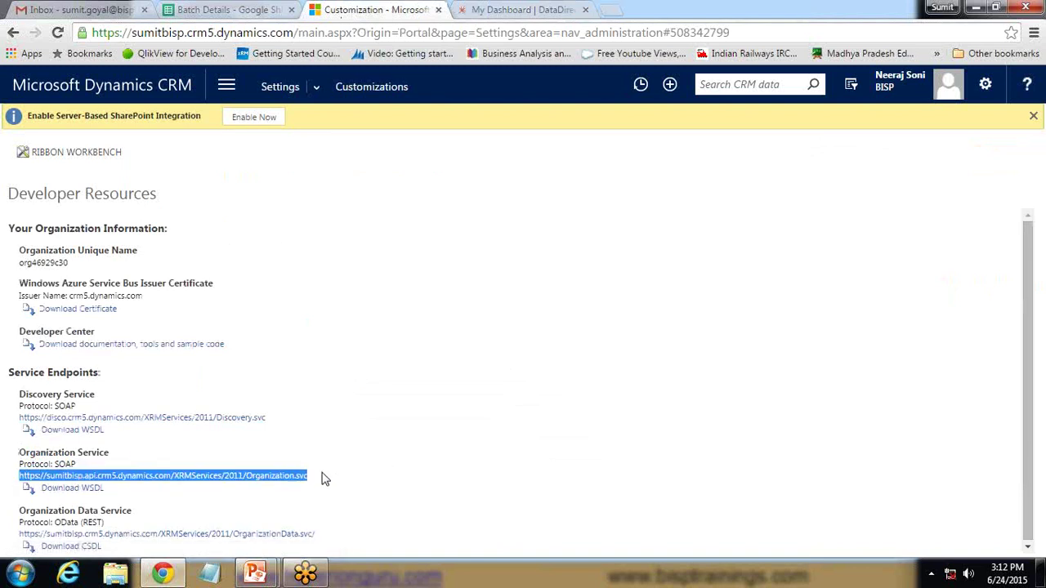
key("ctrl+Tab")
Paste the Organization Service URL, test the connection, and save BispDataSource
left_click(387, 466)
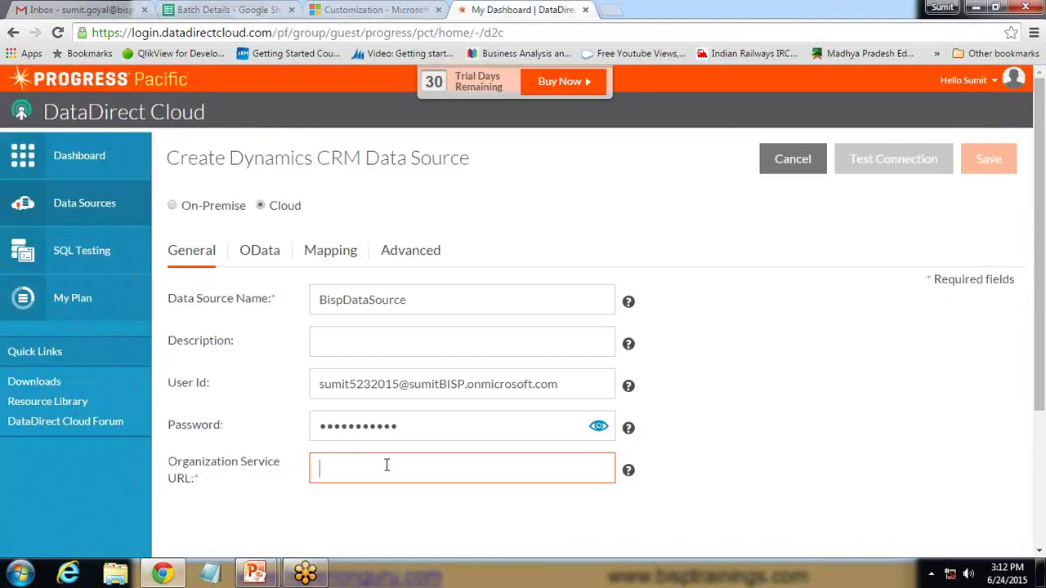
key("ctrl+v")
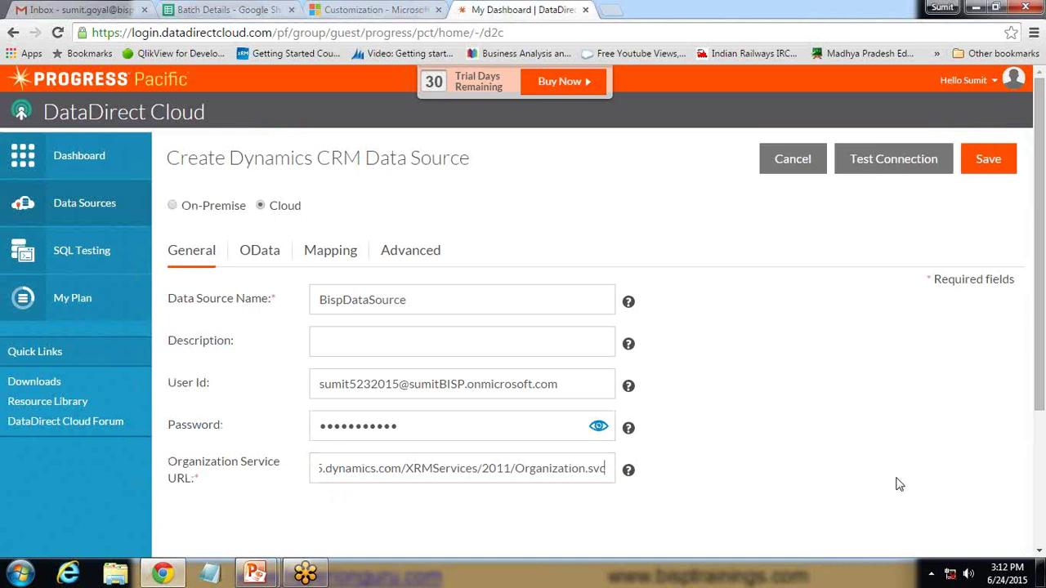
left_click(866, 164)
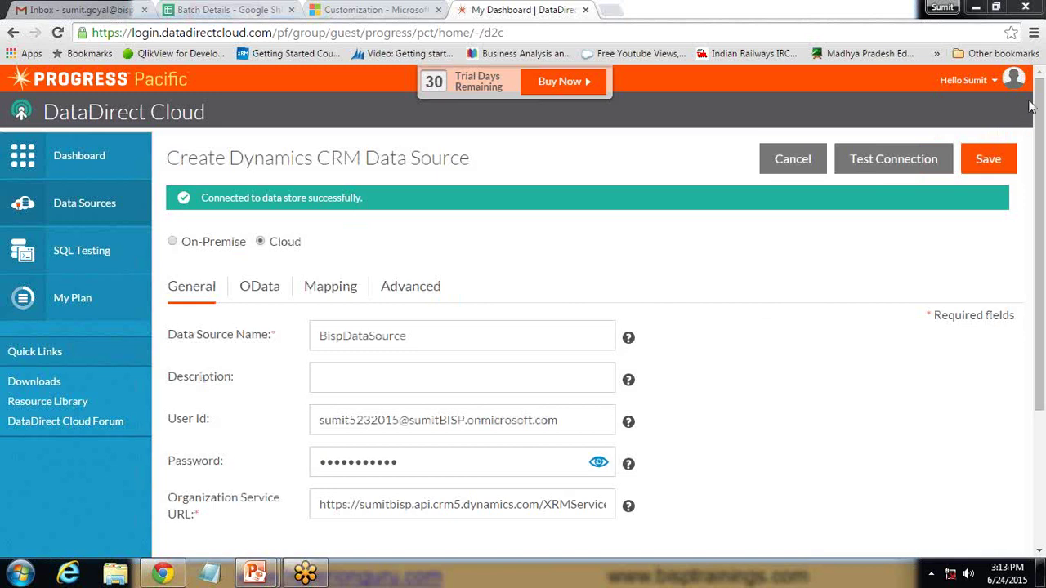
left_click(986, 160)
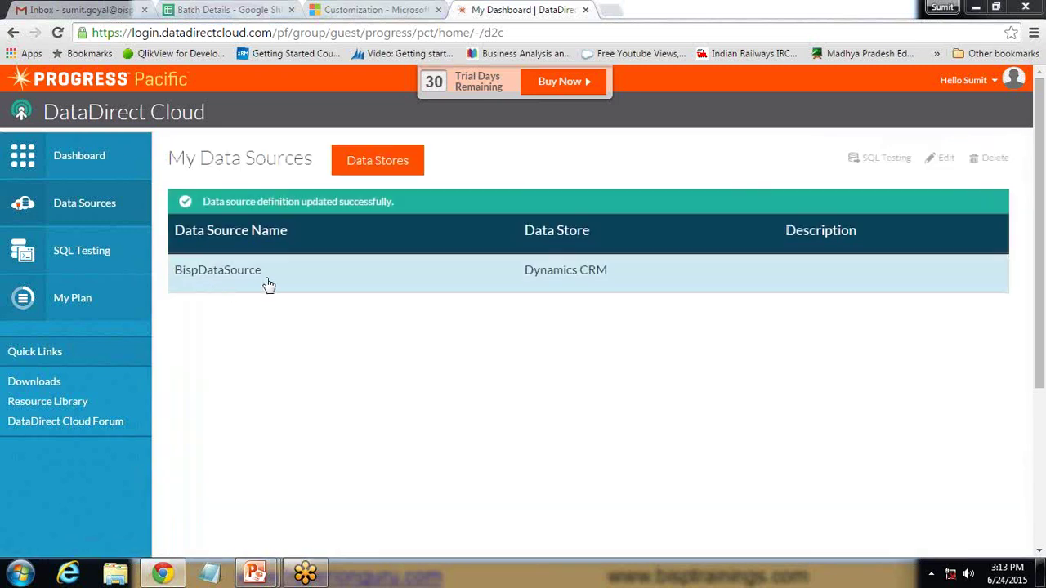
left_click_drag(253, 280, 174, 278)
left_click(253, 409)
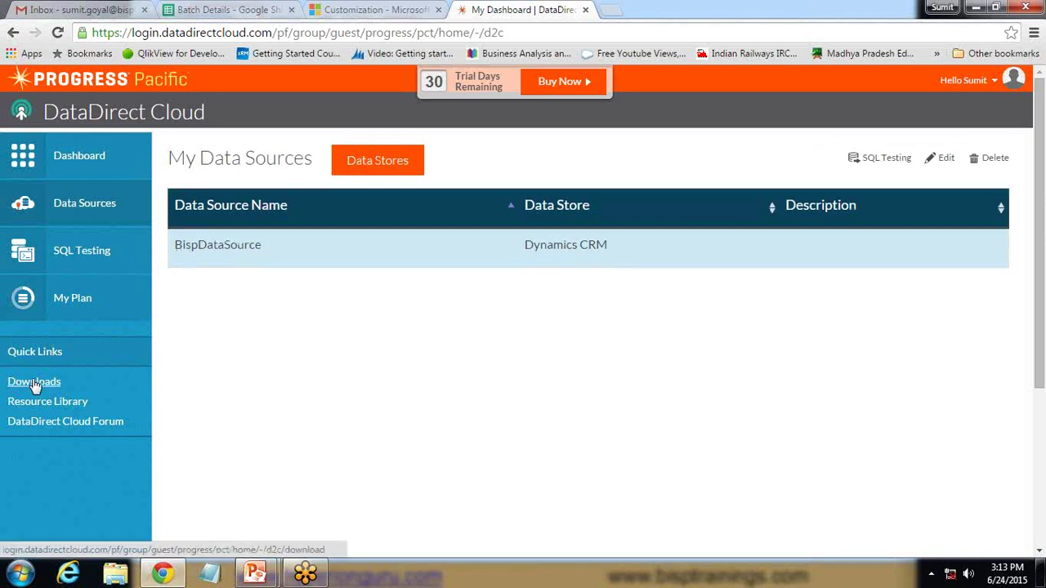
Open Driver Downloads and point out the Windows x64 and x86 ODBC drivers
left_click(34, 383)
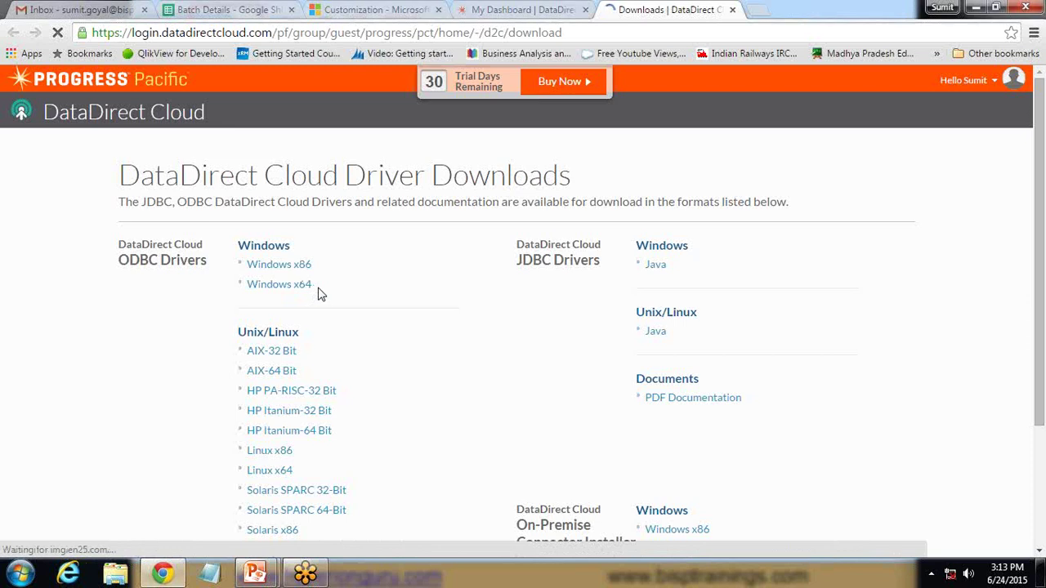
triple_click(314, 288)
left_click_drag(314, 266, 253, 264)
left_click(187, 338)
left_click_drag(120, 242, 202, 266)
left_click(218, 372)
Confirm the Progress DataDirect Cloud Driver folder exists under Start > All Programs
left_click(21, 577)
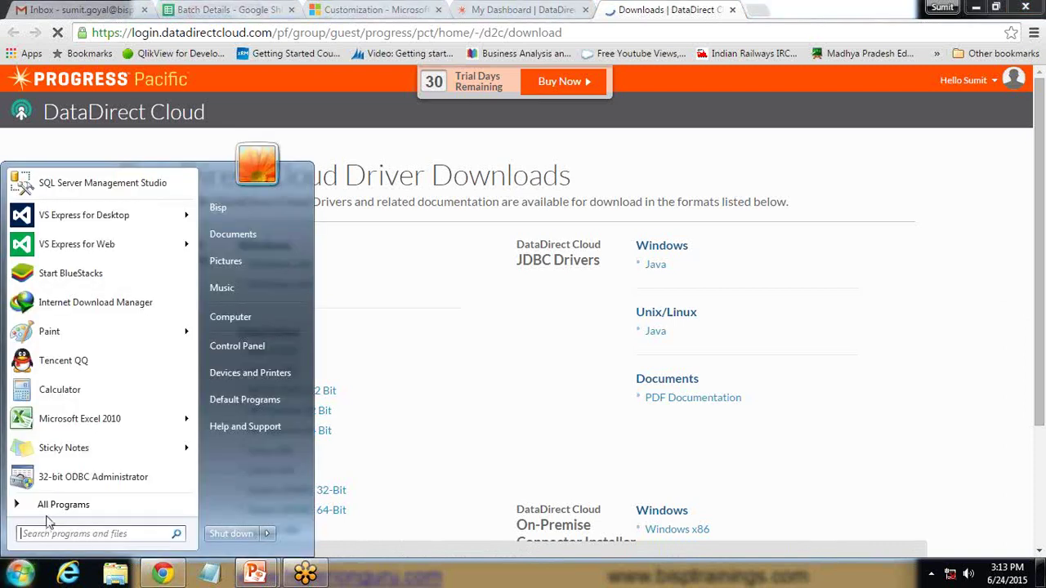
left_click(46, 504)
scroll(186, 320, "down", 5)
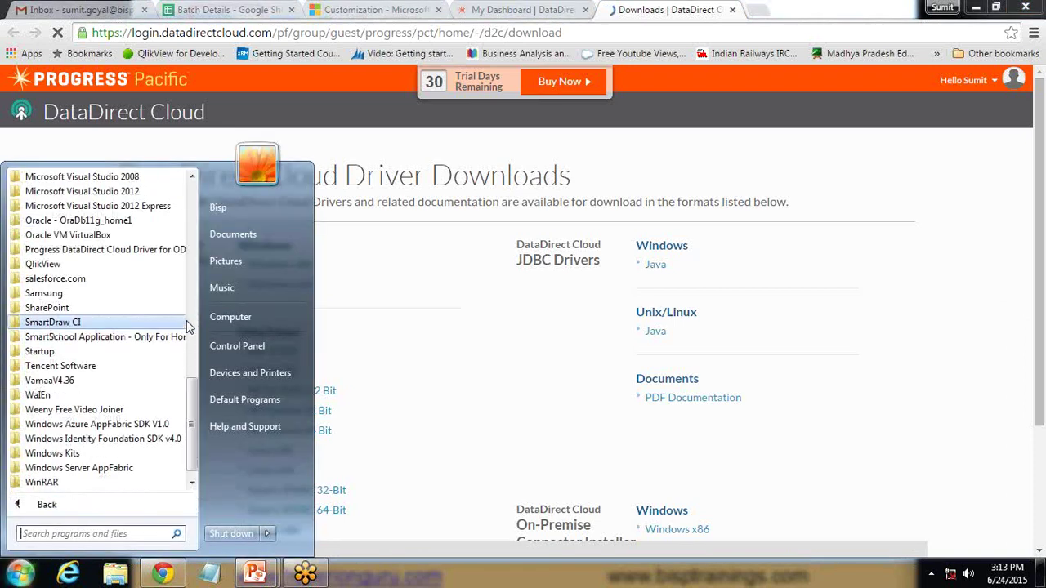
left_click(102, 249)
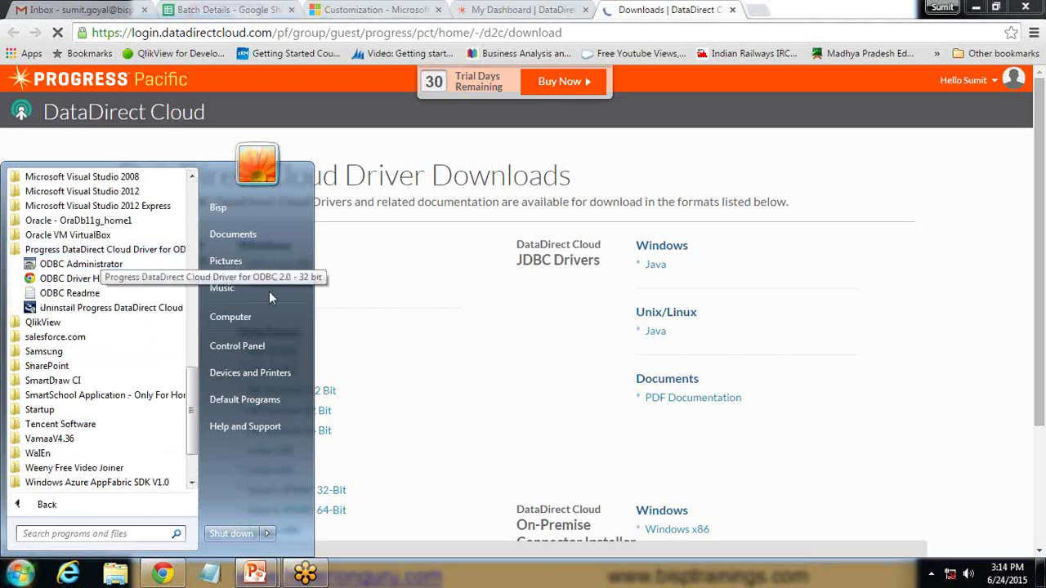
left_click(409, 380)
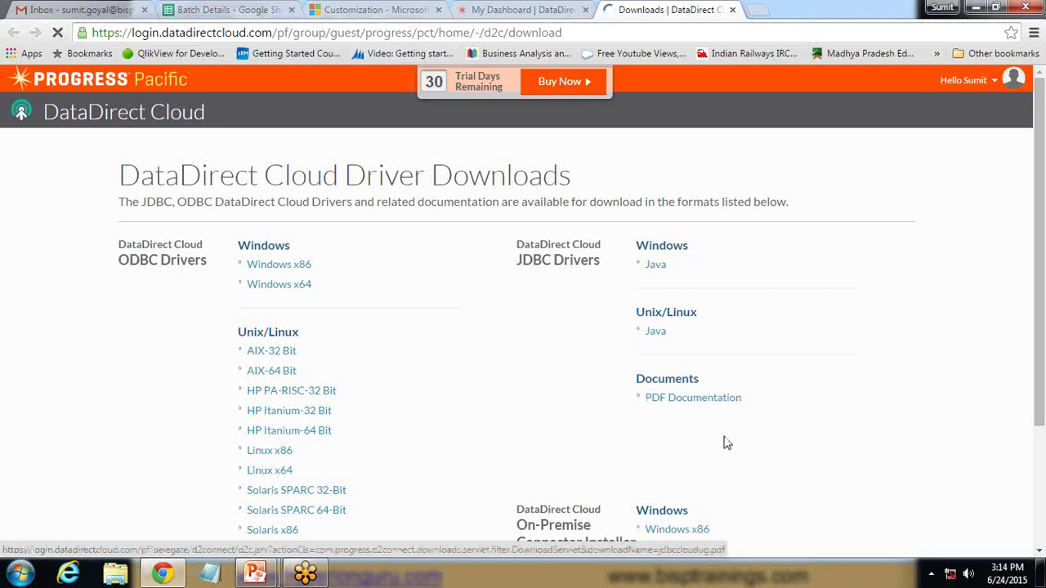
left_click(4, 576)
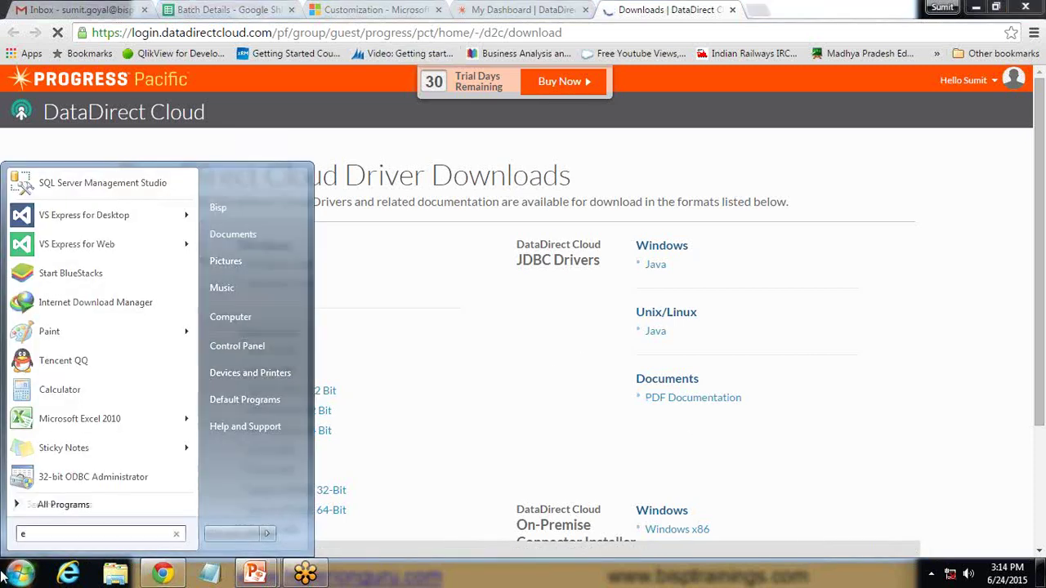
Launch Excel and start a From Microsoft Query import to list the data sources
type("excel")
key("Return")
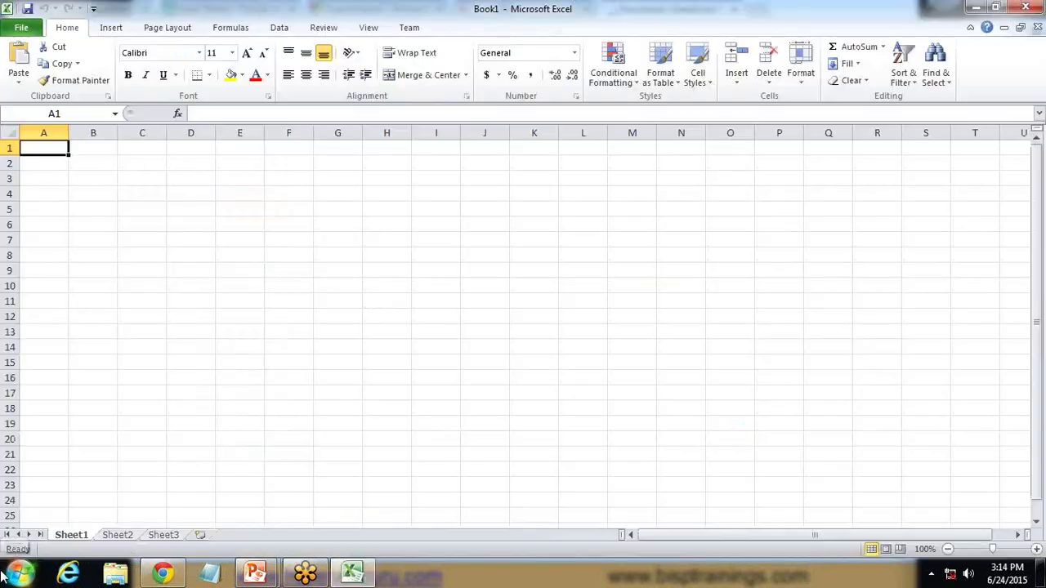
left_click(282, 30)
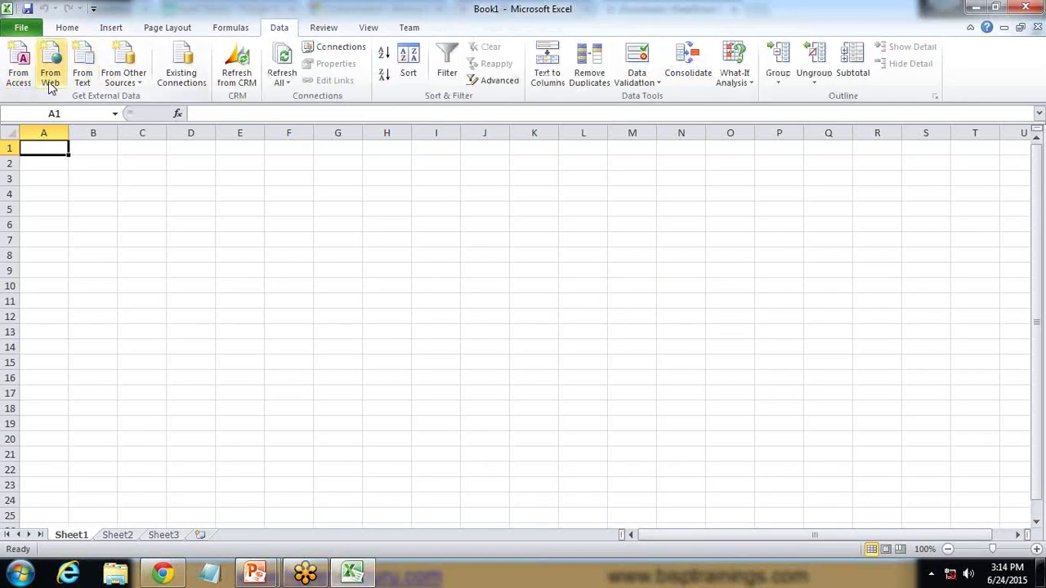
left_click(140, 85)
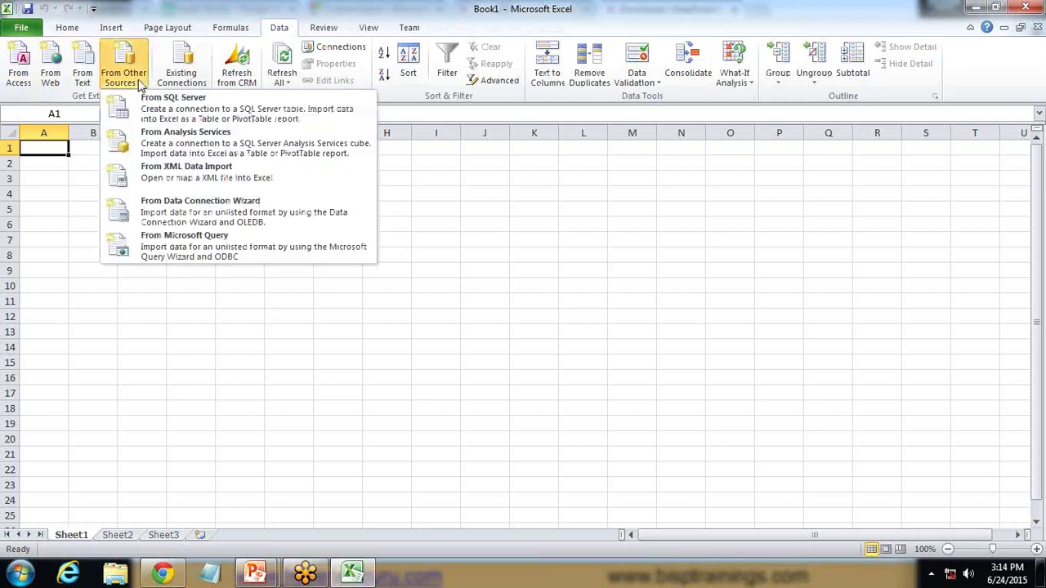
left_click(183, 249)
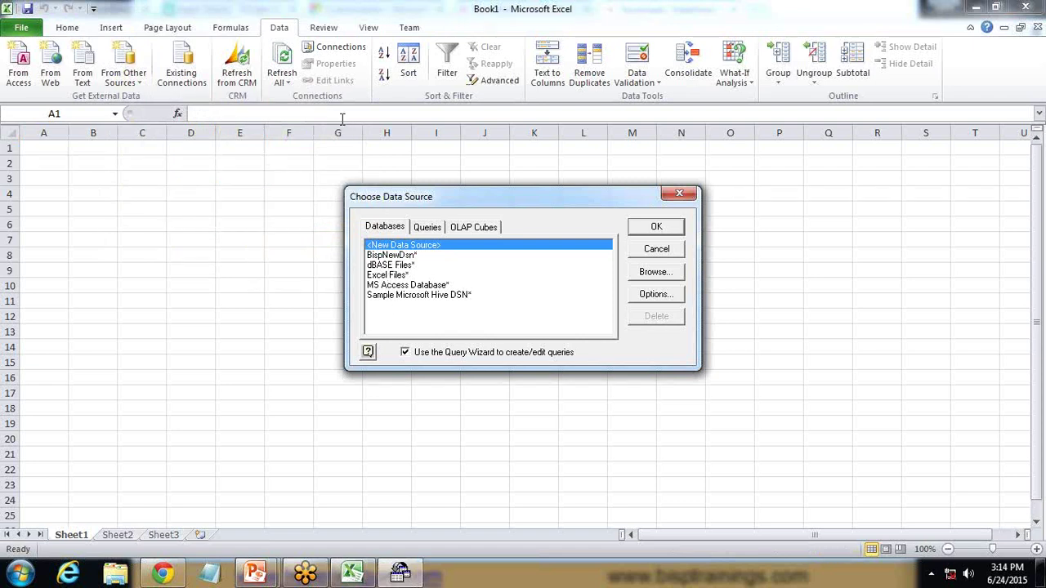
left_click(23, 574)
left_click(25, 505)
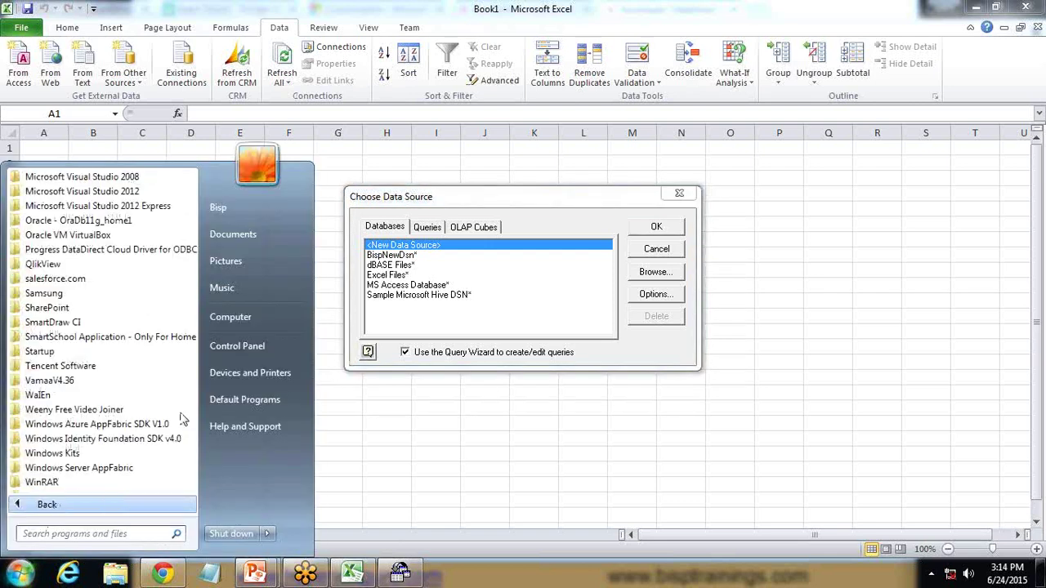
In ODBC Administrator, add a new user data source using the DataDirect Cloud 2.0 driver
left_click(130, 252)
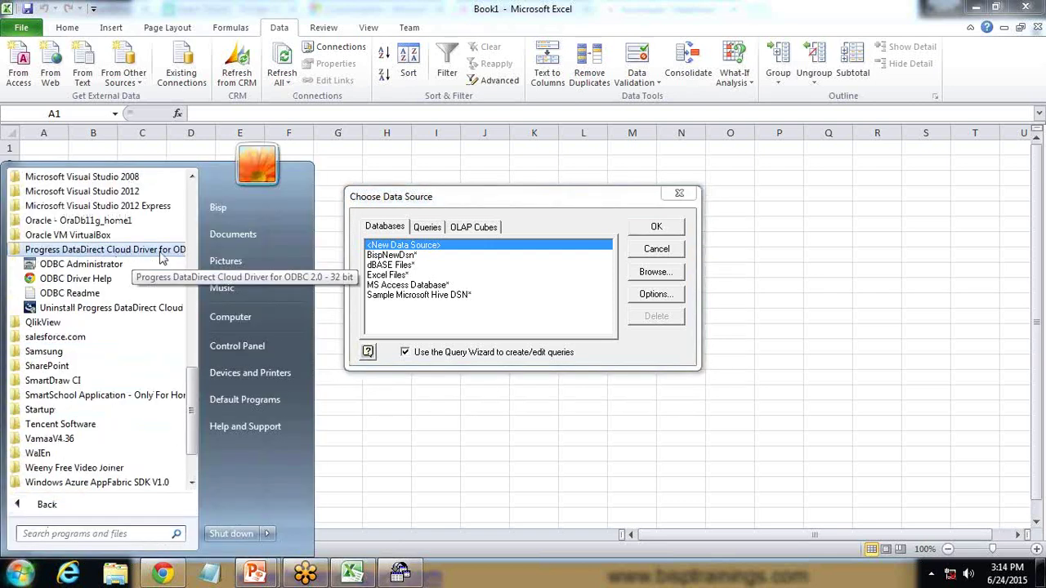
left_click(70, 267)
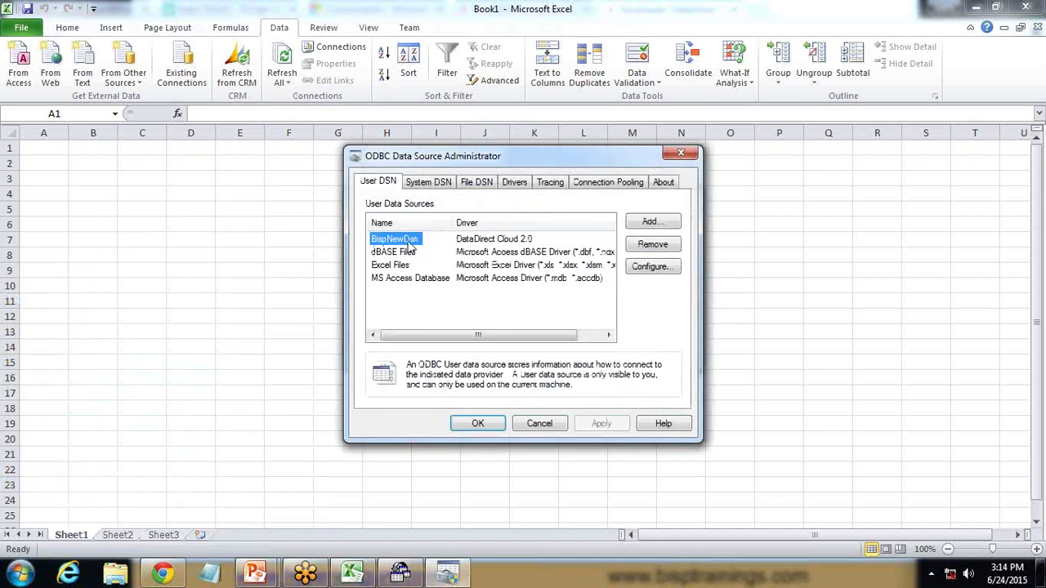
left_click(418, 185)
left_click(387, 186)
left_click_drag(481, 163, 287, 163)
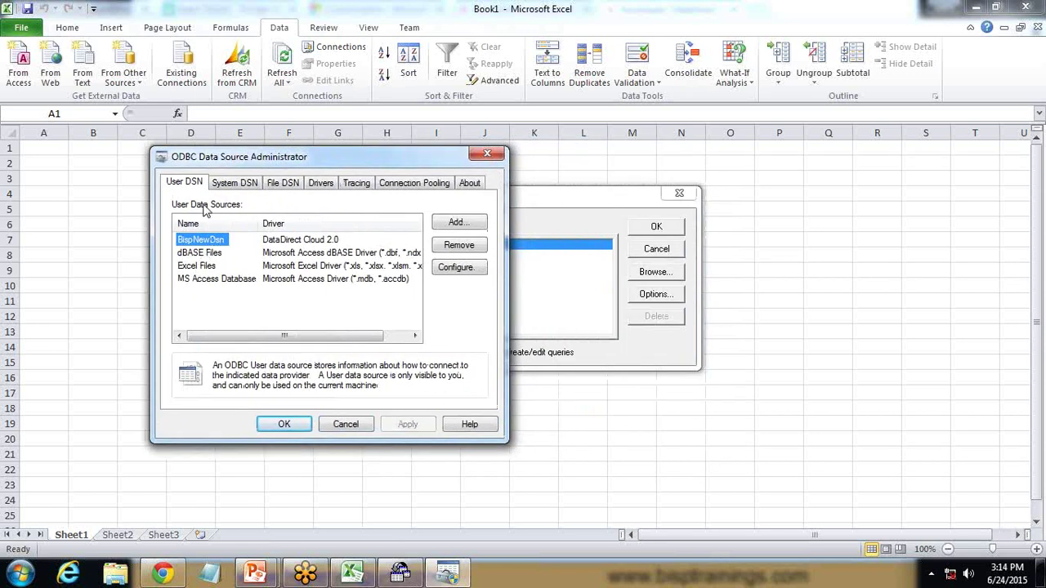
left_click(462, 223)
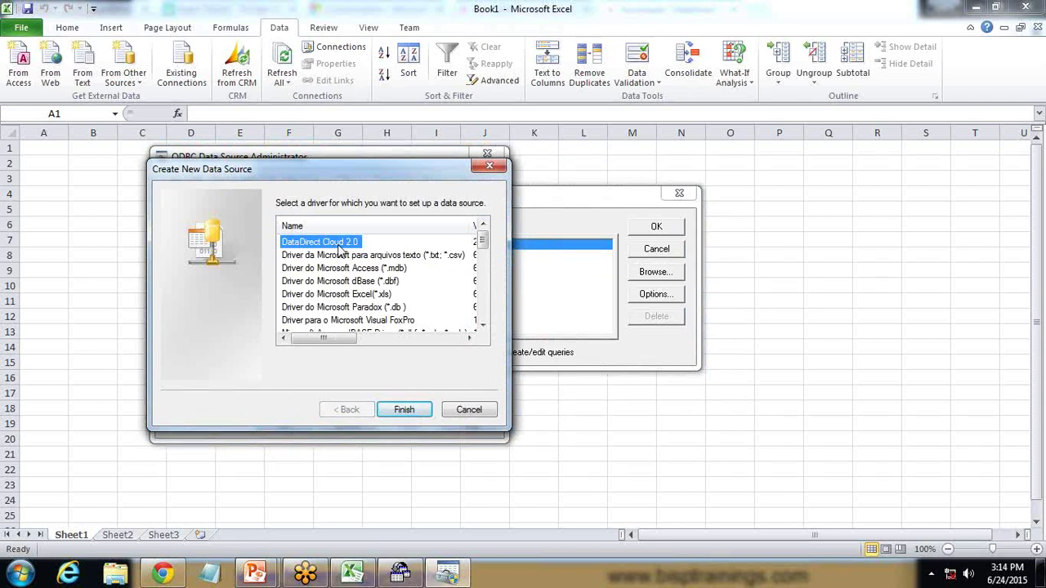
left_click(405, 410)
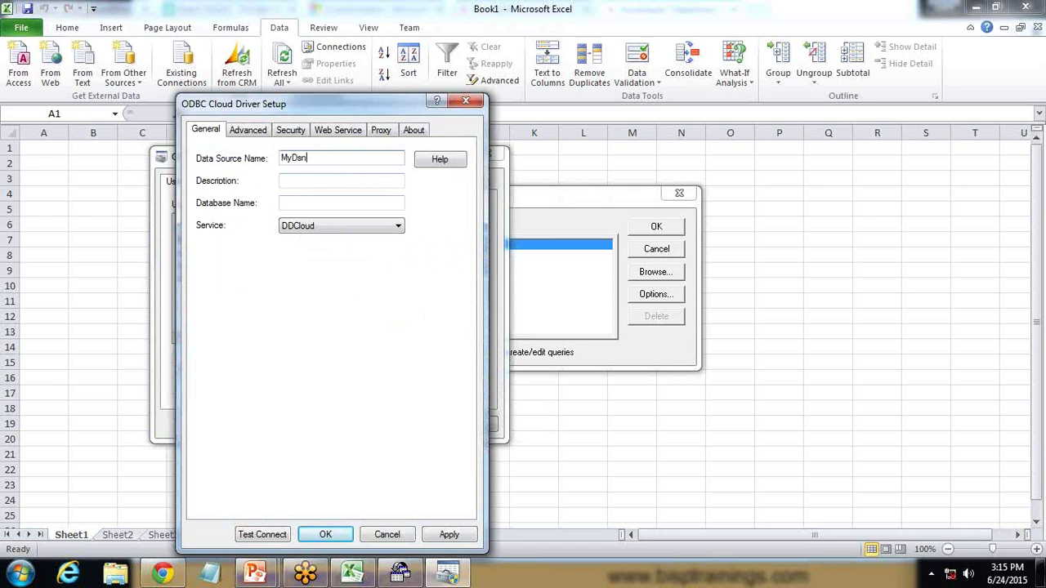
Copy BispDataSource from My Data Sources and paste it as the Database Name
left_click(302, 203)
left_click(162, 573)
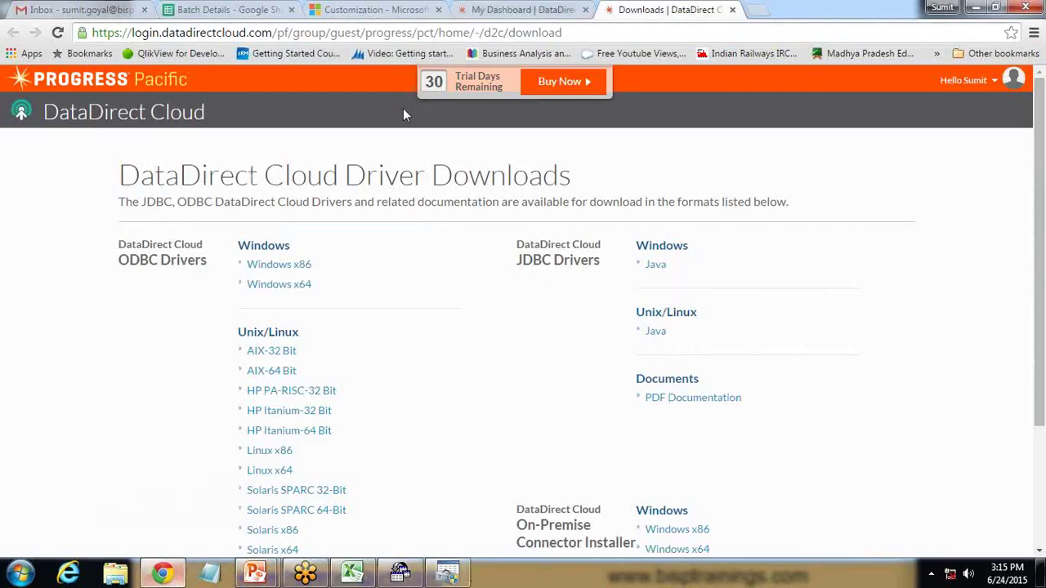
left_click(493, 9)
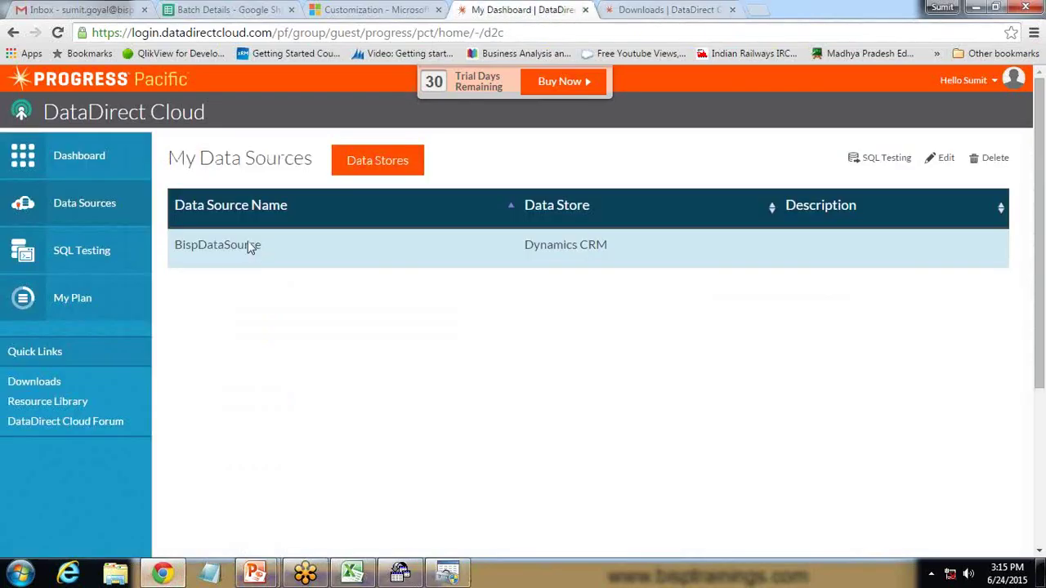
left_click_drag(263, 250, 177, 252)
left_click(204, 333)
left_click_drag(257, 253, 176, 250)
key("ctrl+c")
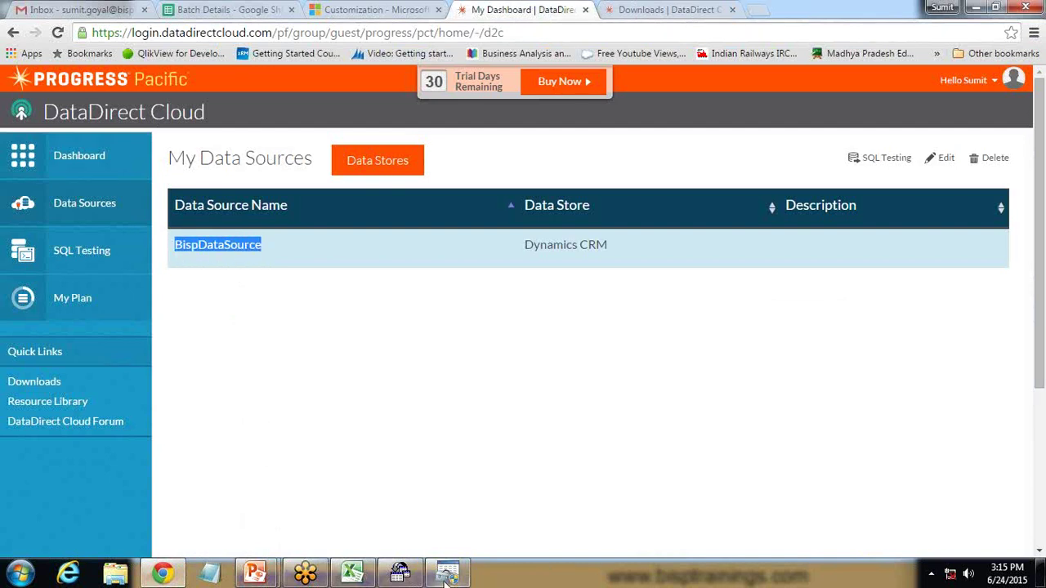
left_click(447, 572)
left_click(317, 202)
key("ctrl+v")
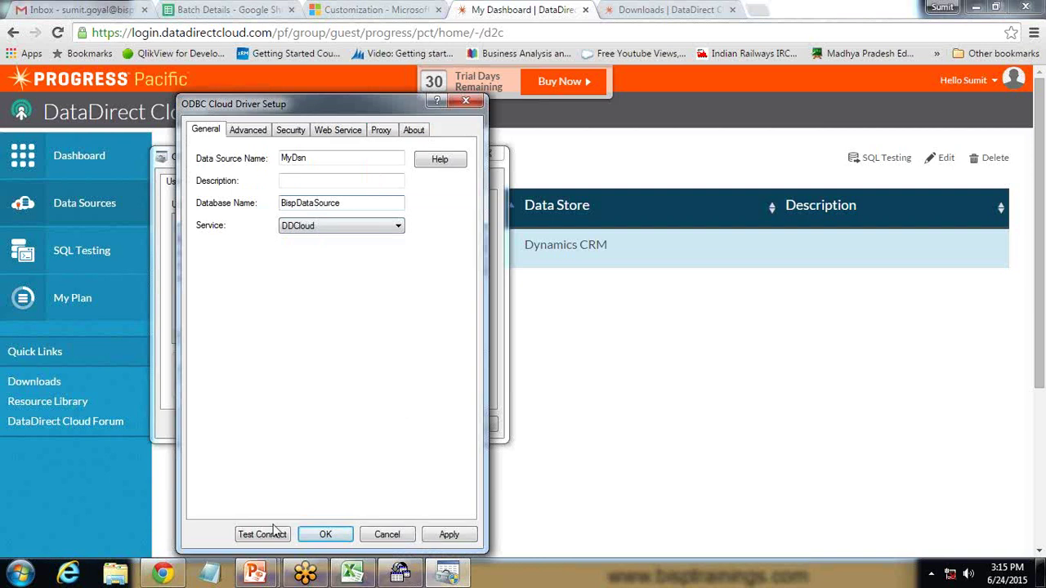
Run Test Connect and start typing the cloud account user name in Logon
left_click(275, 533)
left_click(322, 258)
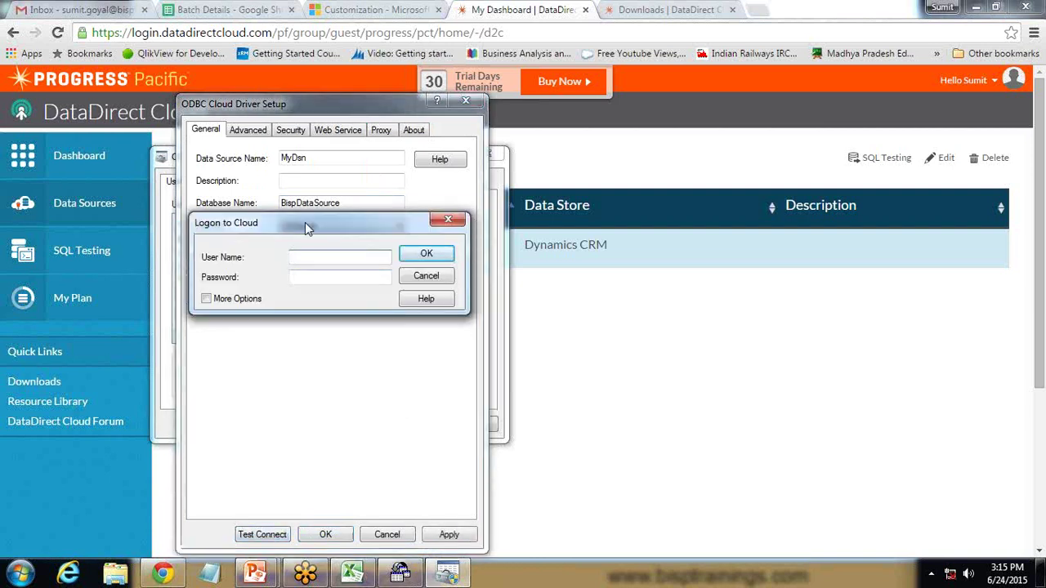
left_click_drag(305, 222, 313, 267)
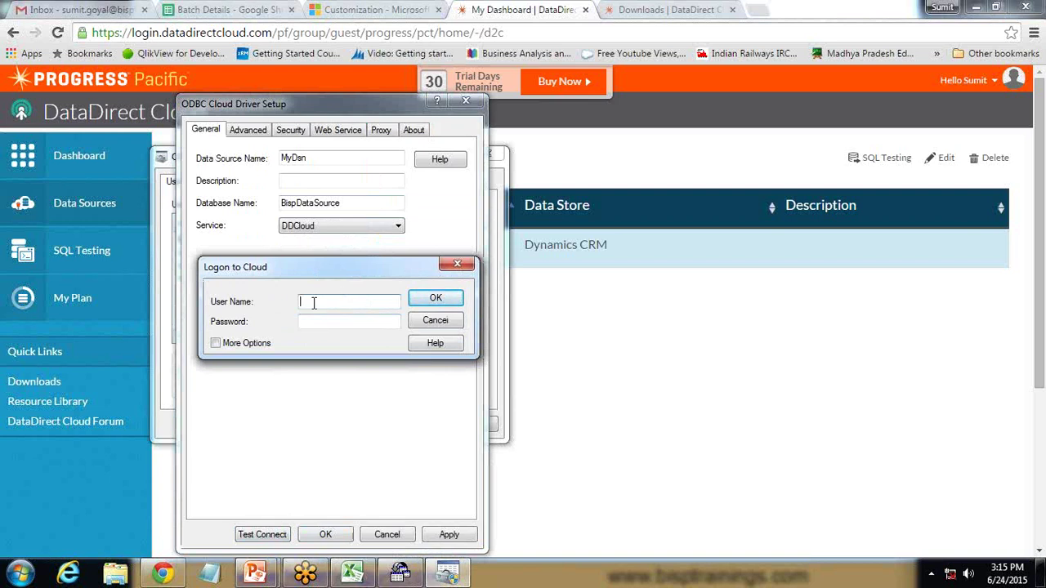
Submit the logon, acknowledge 'Connection established!', and save MyDsn as a user data source
left_click(427, 298)
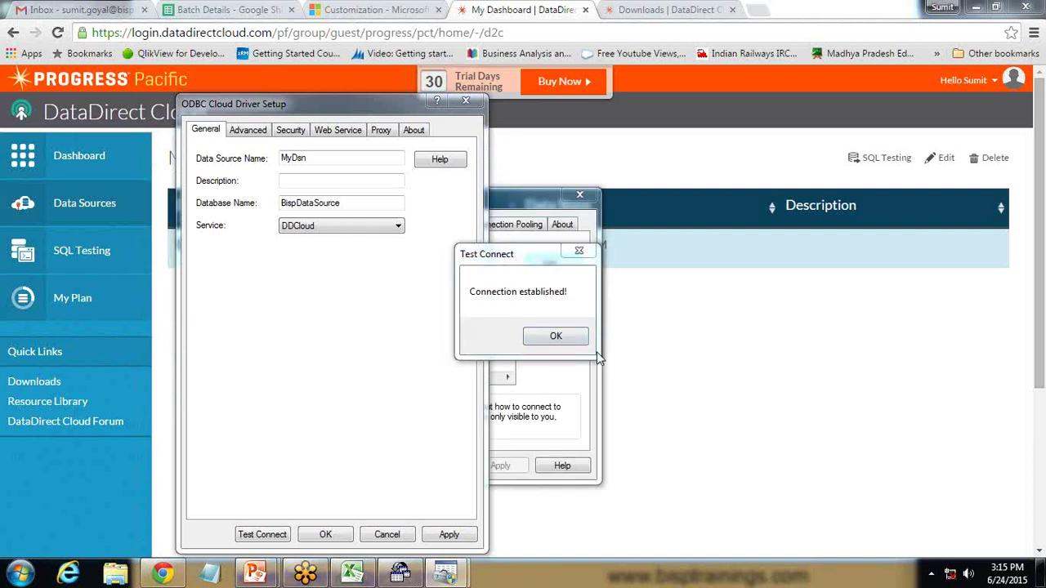
left_click(559, 338)
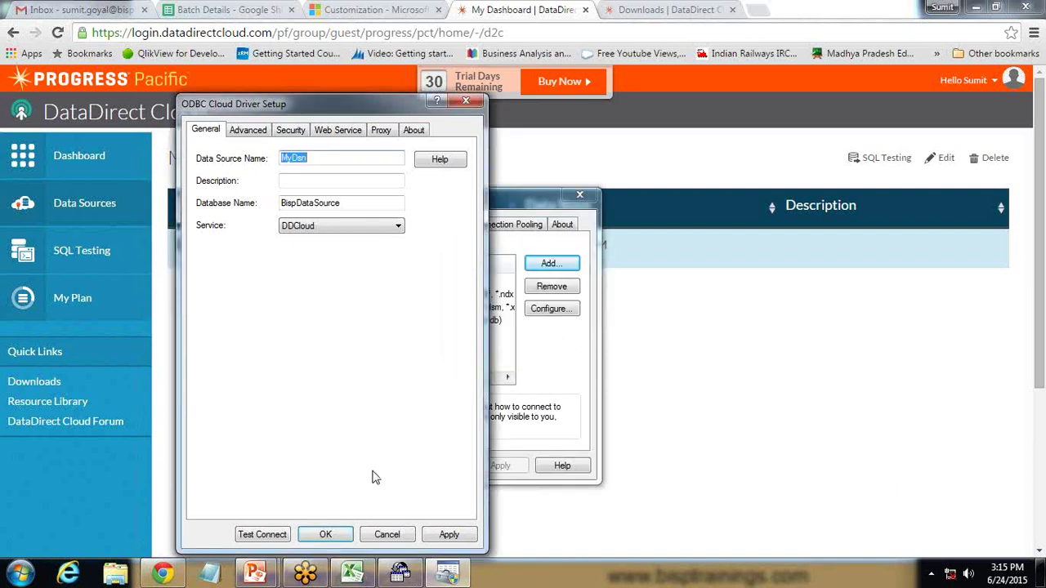
left_click(324, 536)
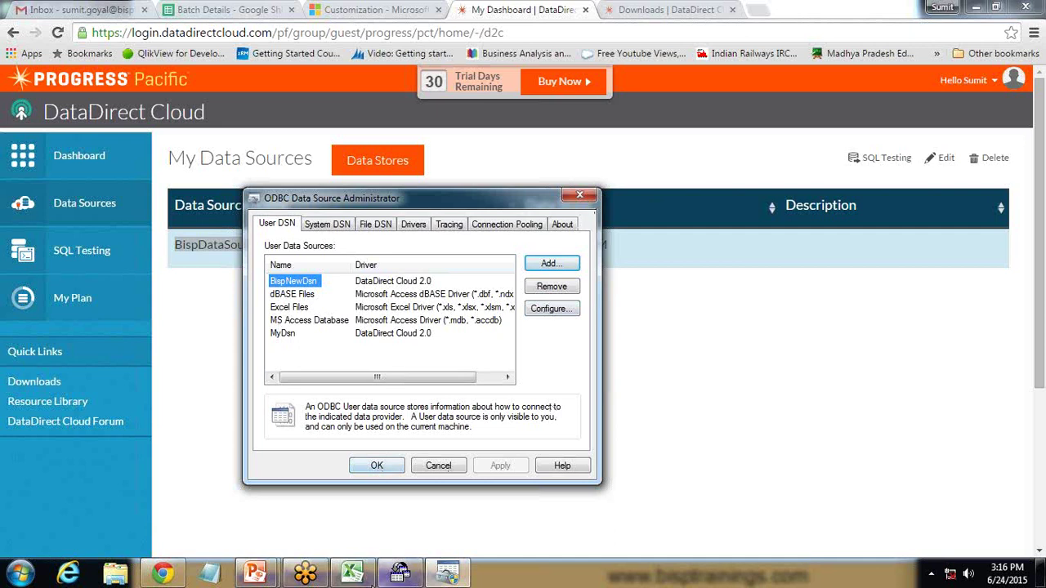
left_click(353, 572)
Start a From Microsoft Query import in Excel and connect to the MyDsn data source
left_click(124, 82)
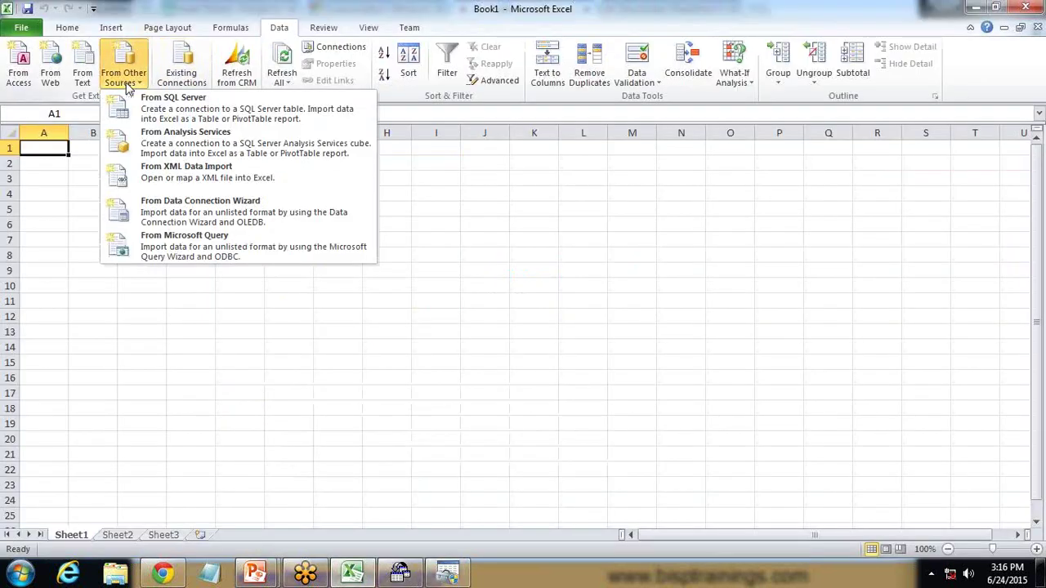
left_click(167, 256)
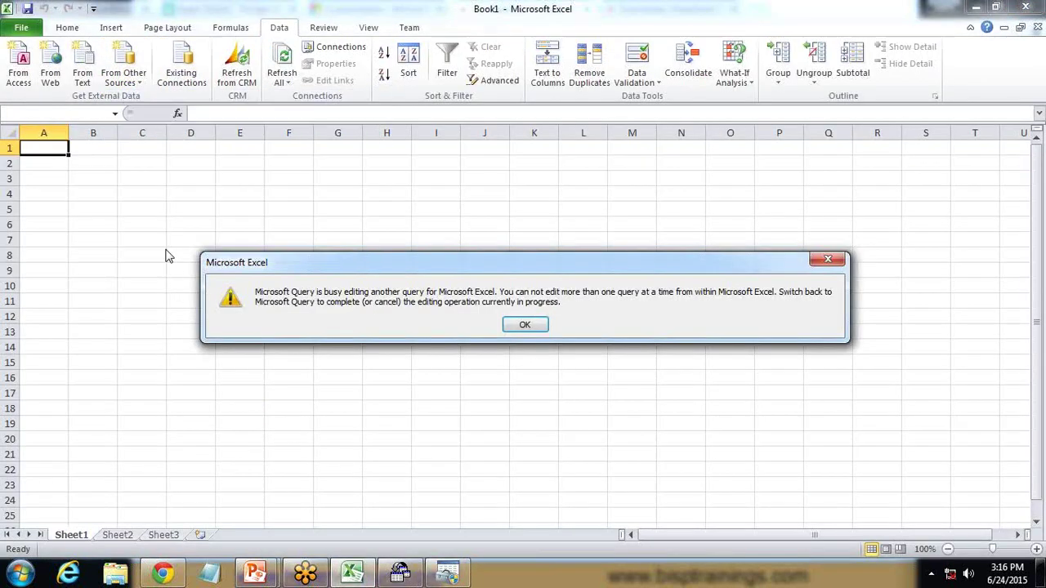
left_click(524, 326)
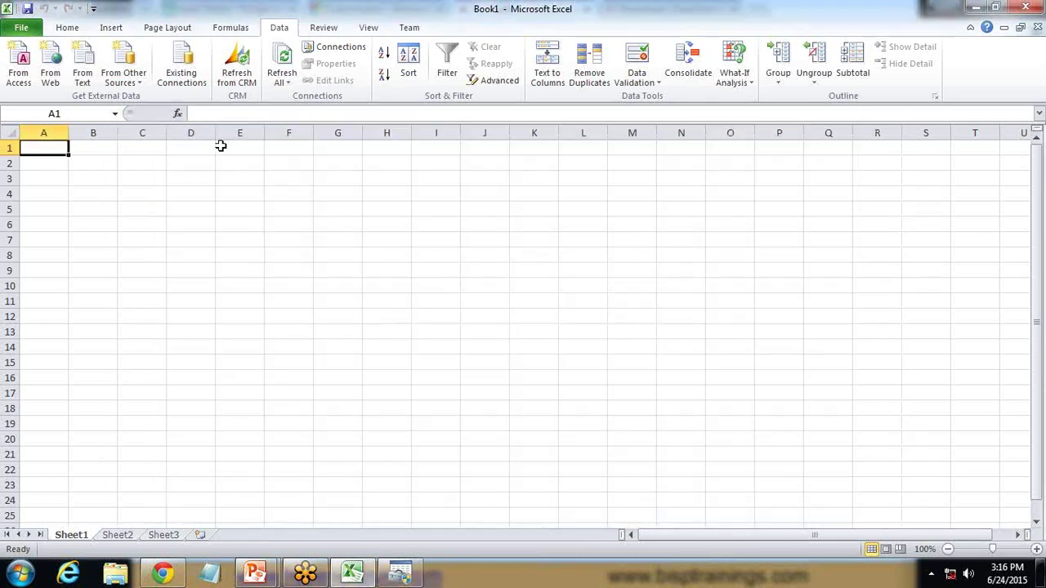
left_click(122, 76)
left_click(155, 247)
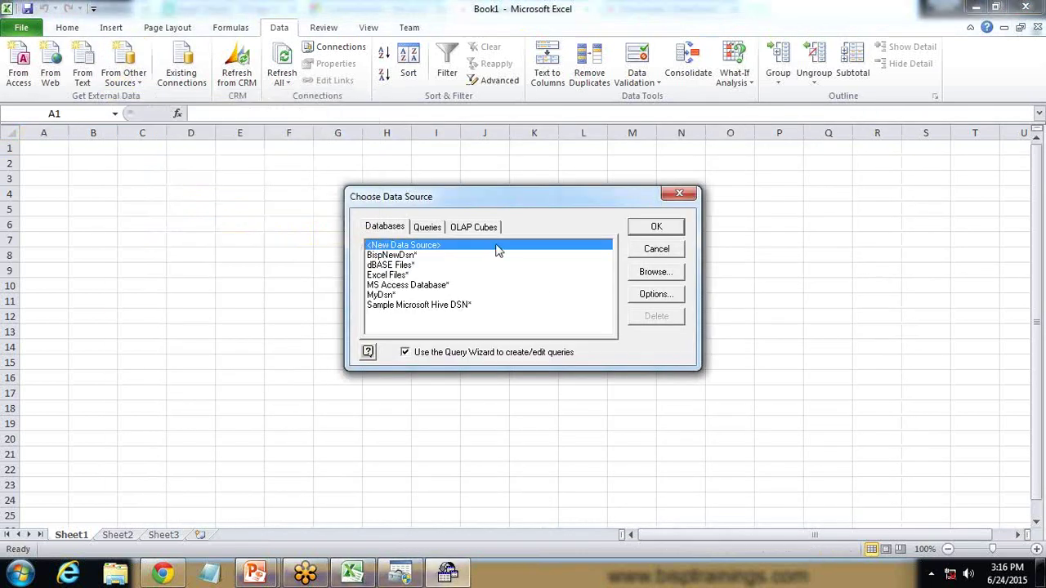
left_click(386, 295)
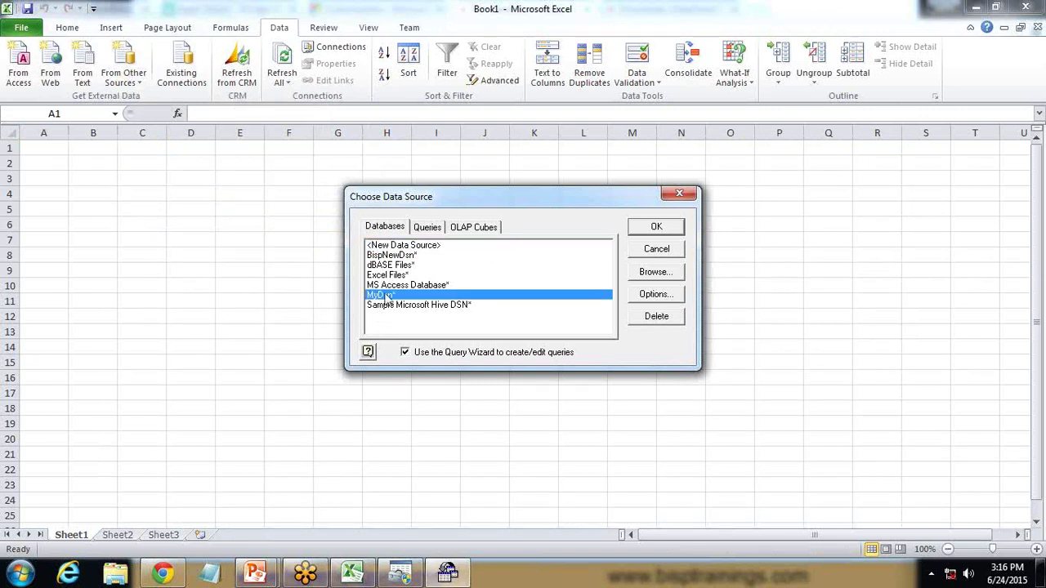
left_click(657, 228)
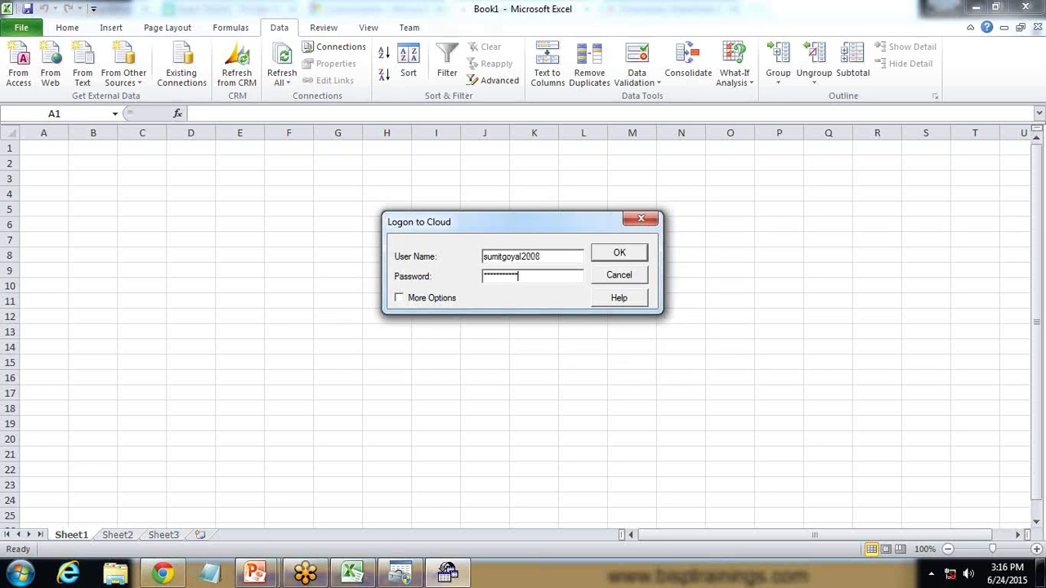
Log on to the cloud, skip the Query Wizard, and edit the query in Microsoft Query
left_click(620, 259)
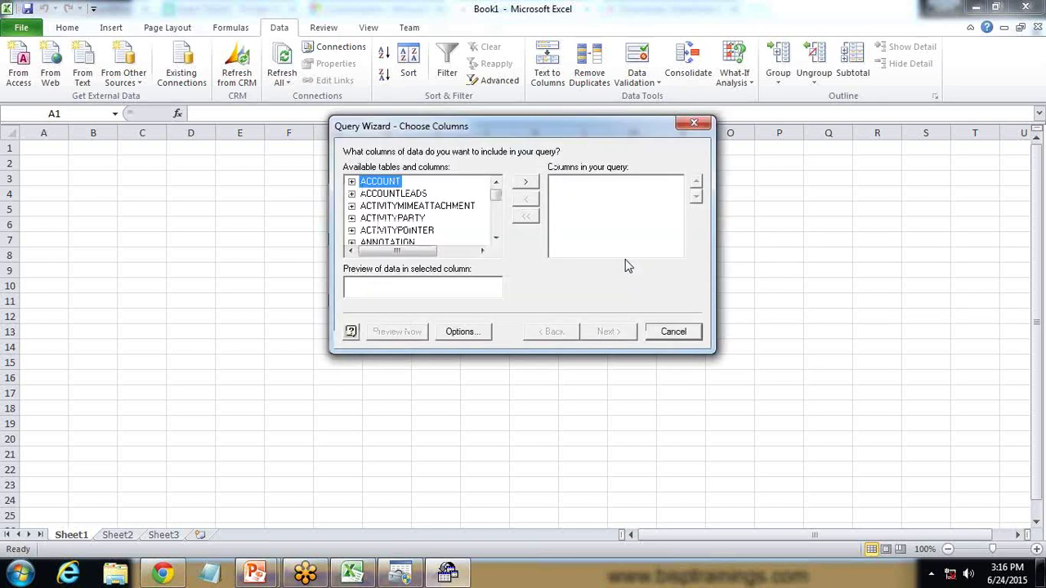
left_click(675, 333)
left_click(489, 245)
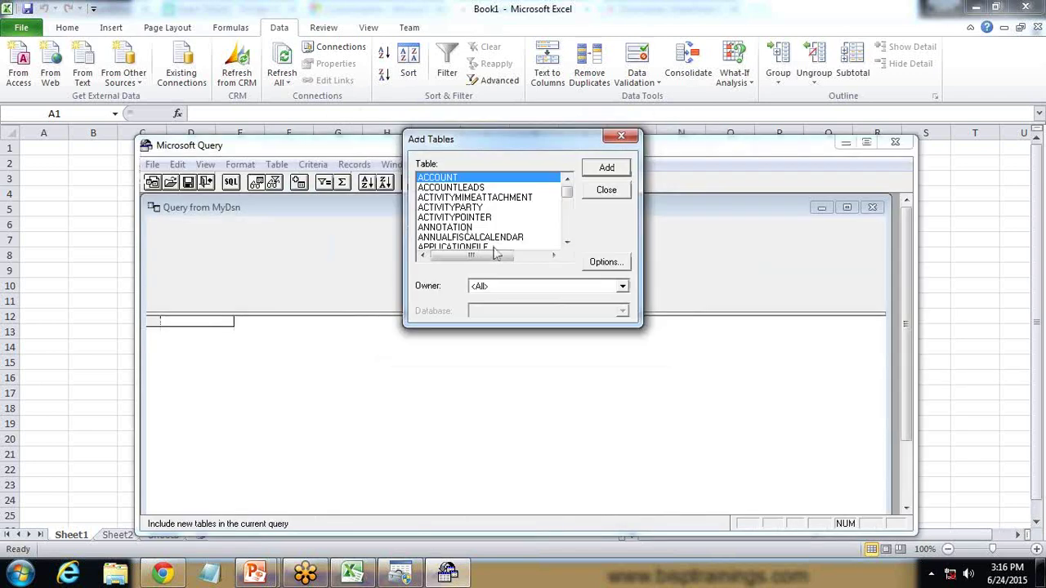
left_click_drag(541, 146, 535, 229)
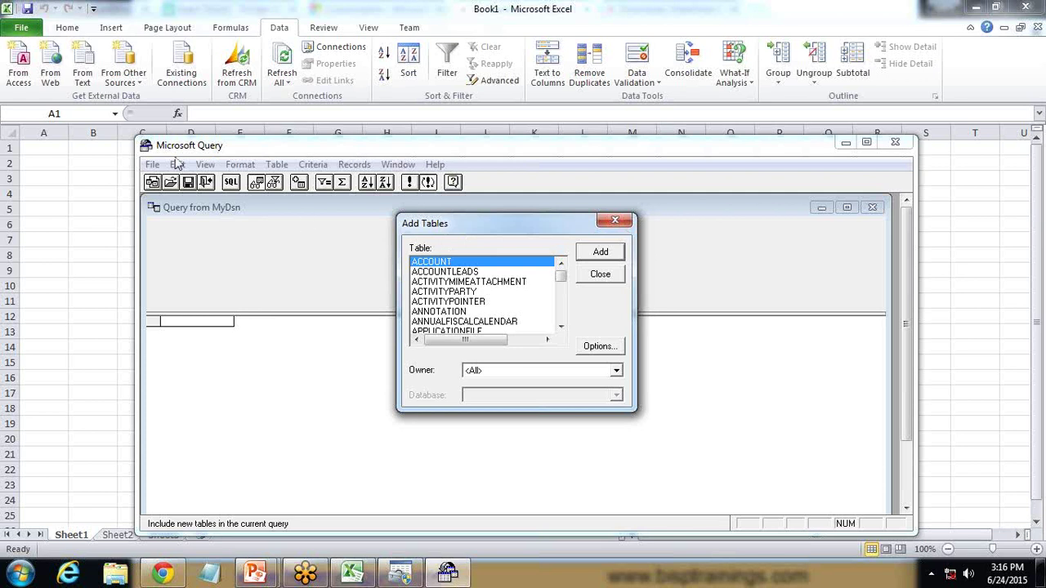
left_click_drag(483, 225, 430, 225)
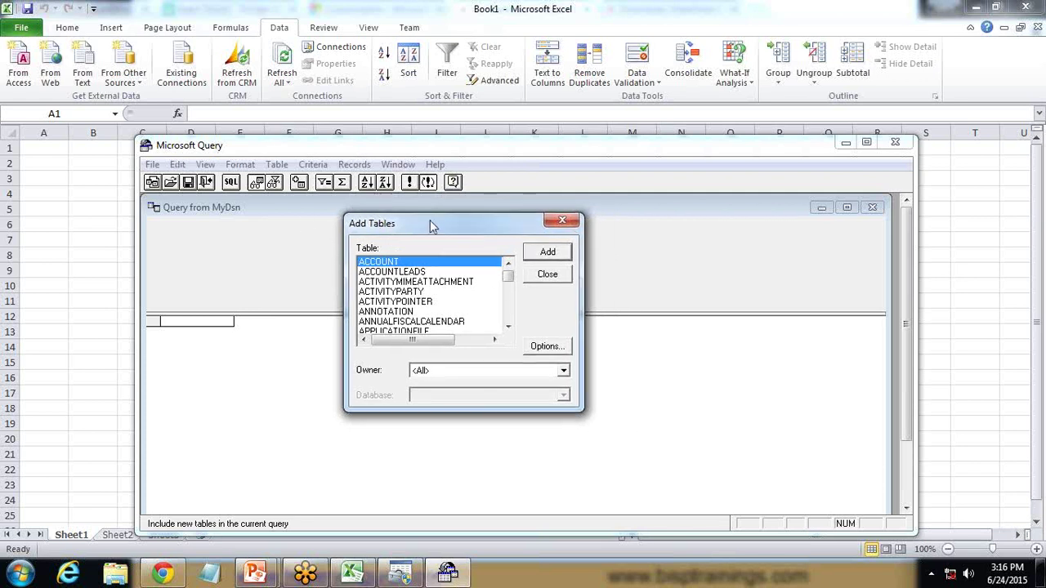
View Sales > Accounts in Dynamics CRM, then add the ACCOUNT table to the query
left_click(162, 574)
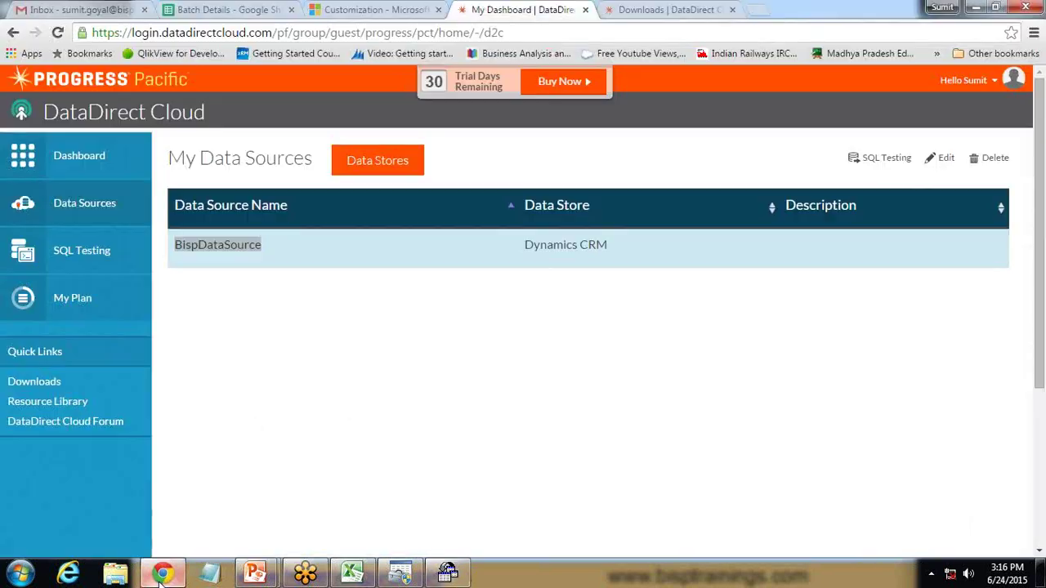
left_click(345, 8)
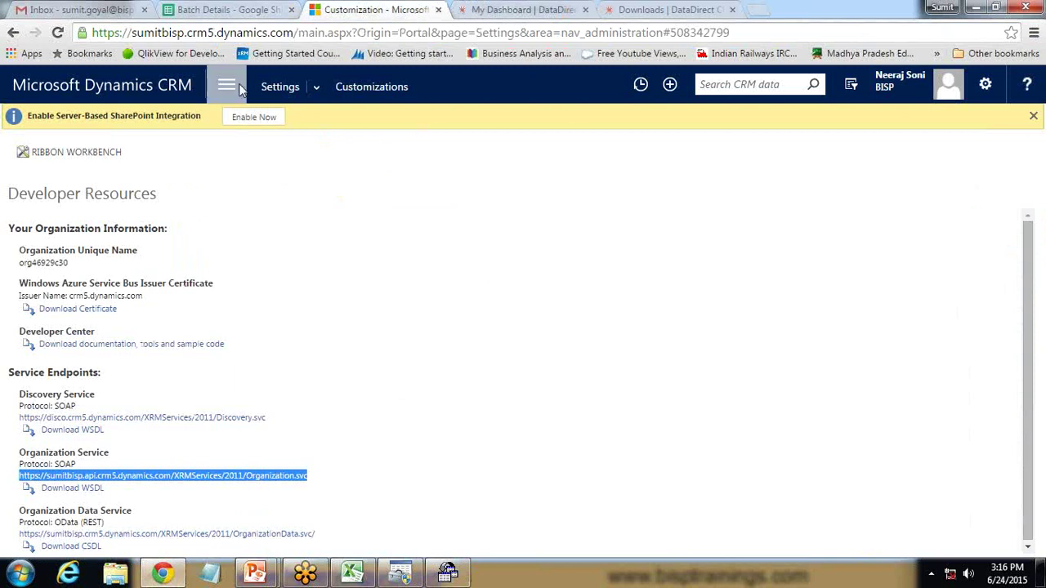
left_click(227, 85)
left_click(89, 137)
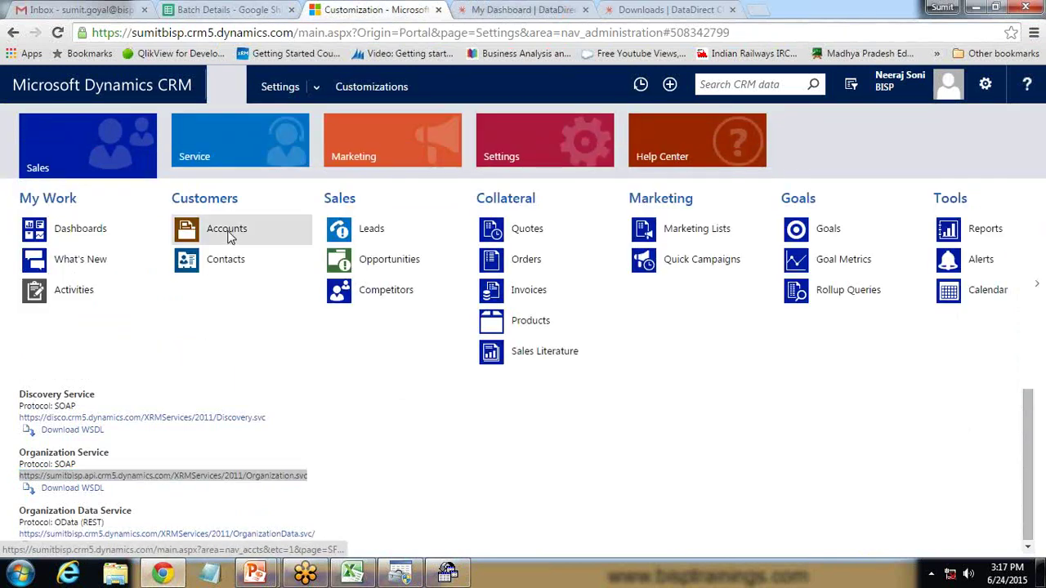
left_click(229, 236)
left_click(447, 572)
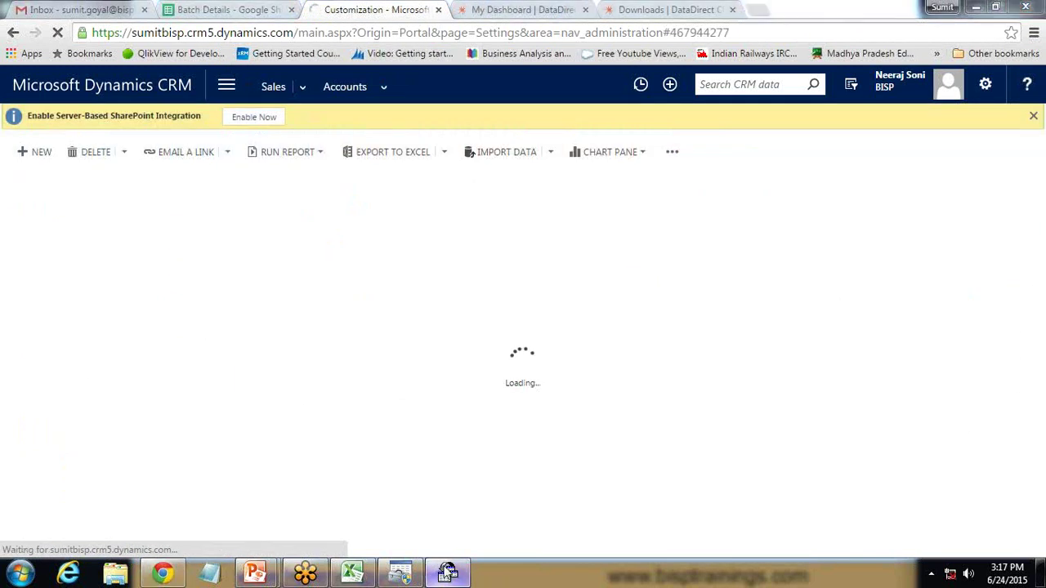
left_click(546, 252)
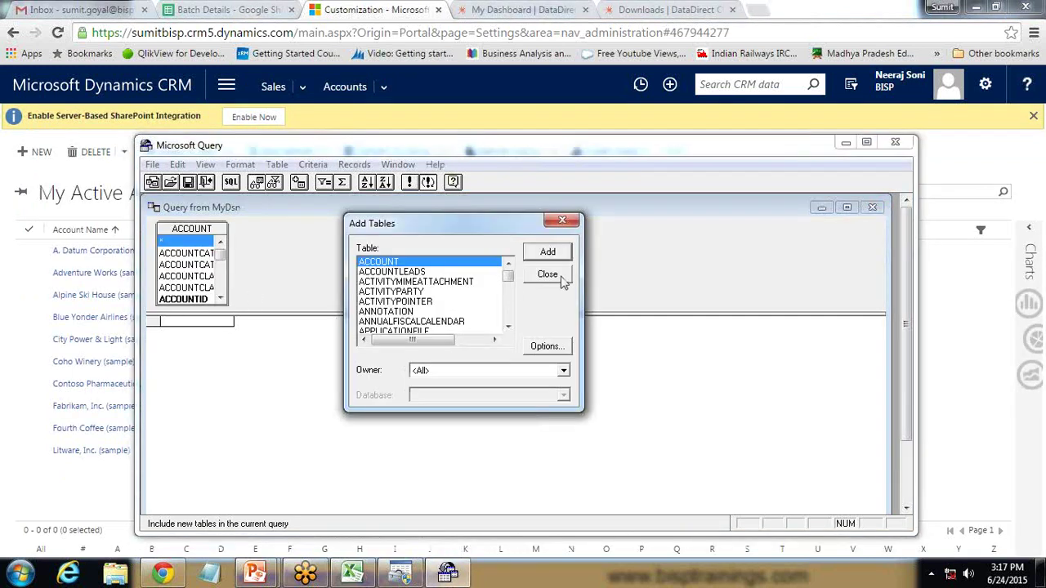
Close Add Tables and add NAME, ADDRESS1_CITY, ADDRESS1_STATE and REVENUE_BASE via Records > Add Column
left_click(562, 279)
left_click(357, 165)
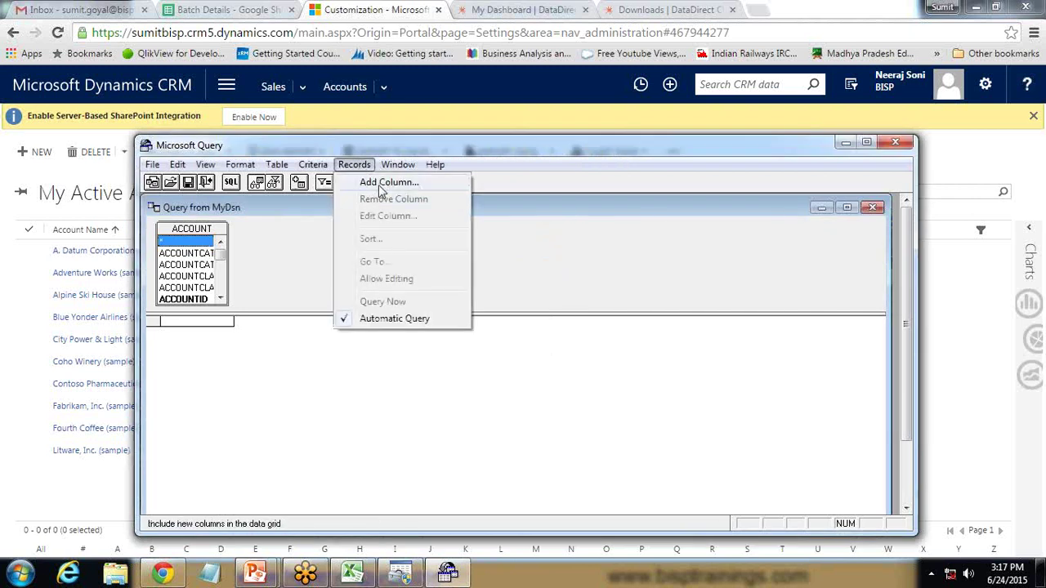
left_click(380, 187)
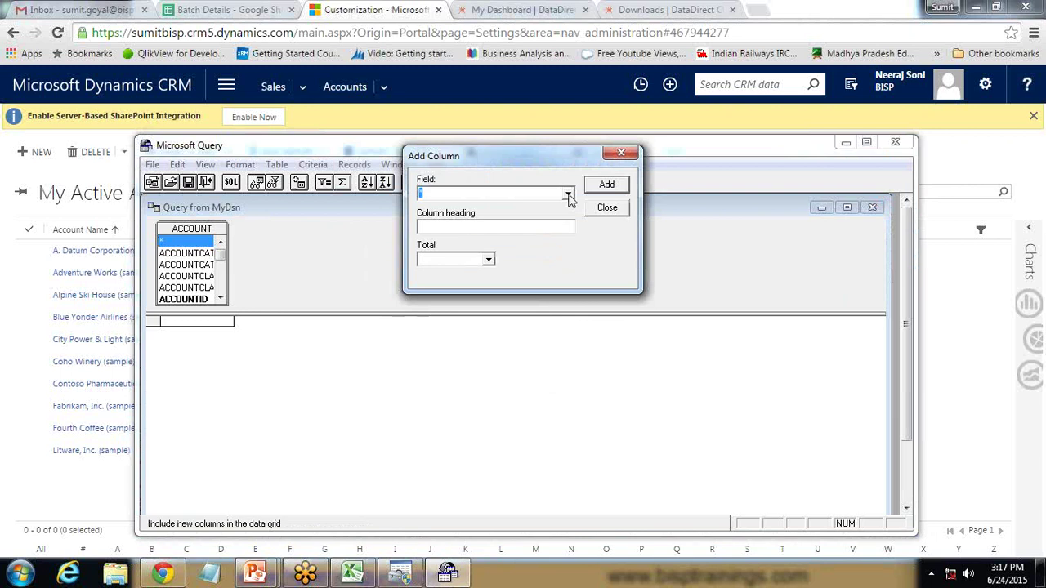
type("Name")
left_click(568, 194)
left_click(481, 205)
left_click(608, 185)
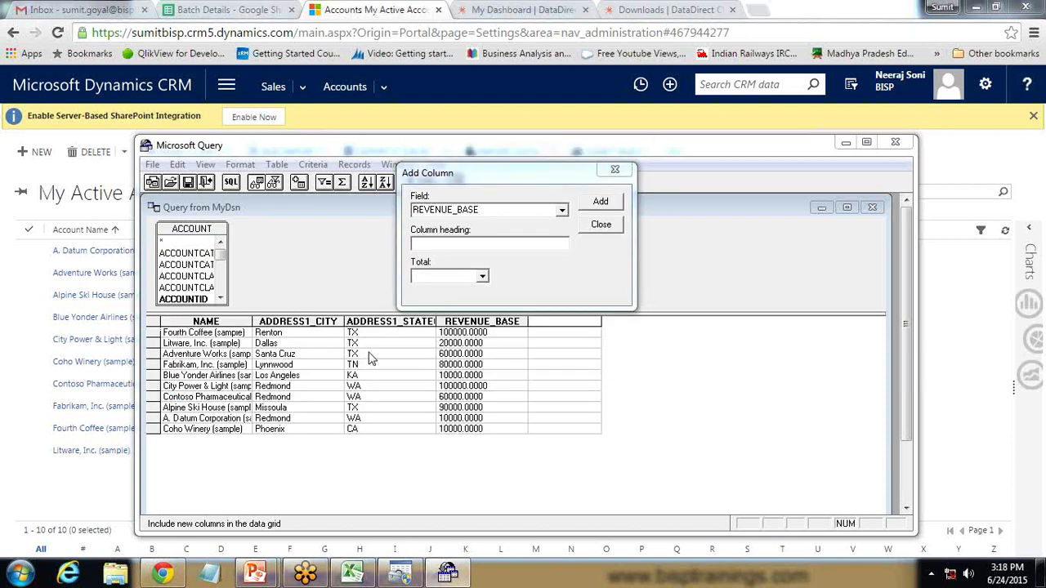
left_click(609, 226)
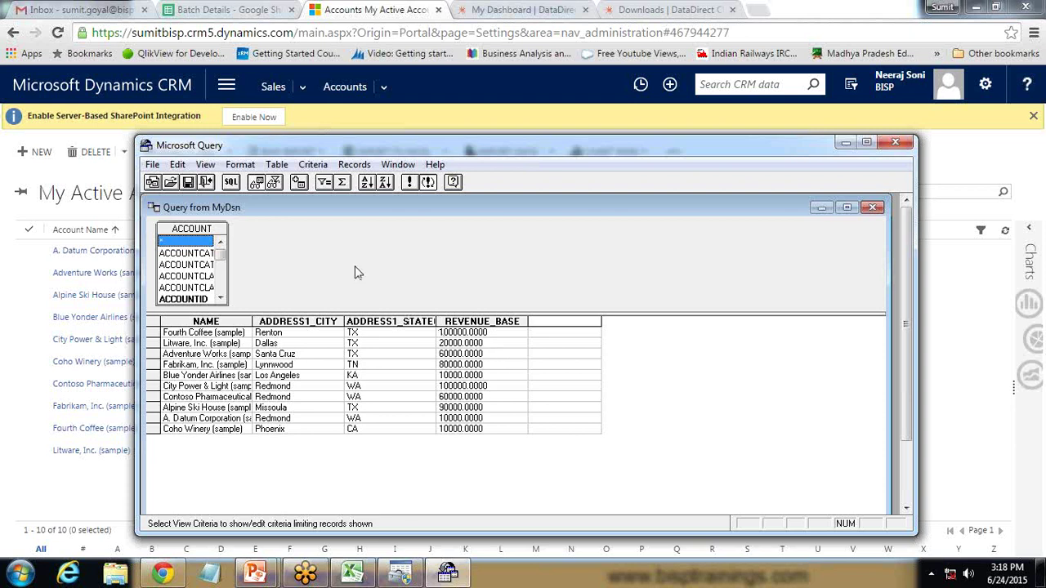
left_click(354, 164)
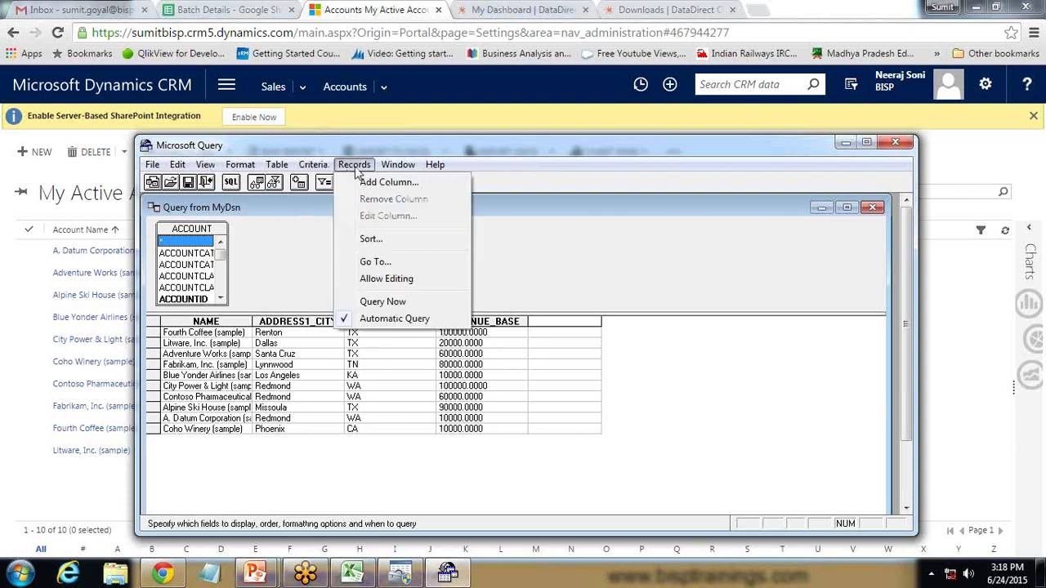
Start a new criterion on the ADDRESS1_STATEORPROVINCE field
mouse_move(313, 164)
left_click(335, 184)
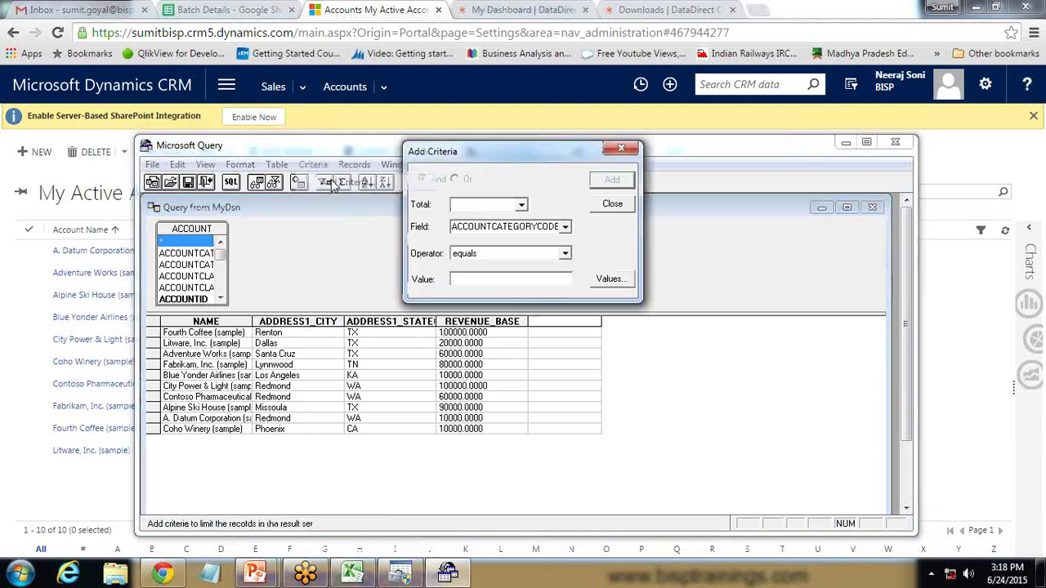
left_click(522, 206)
left_click(525, 208)
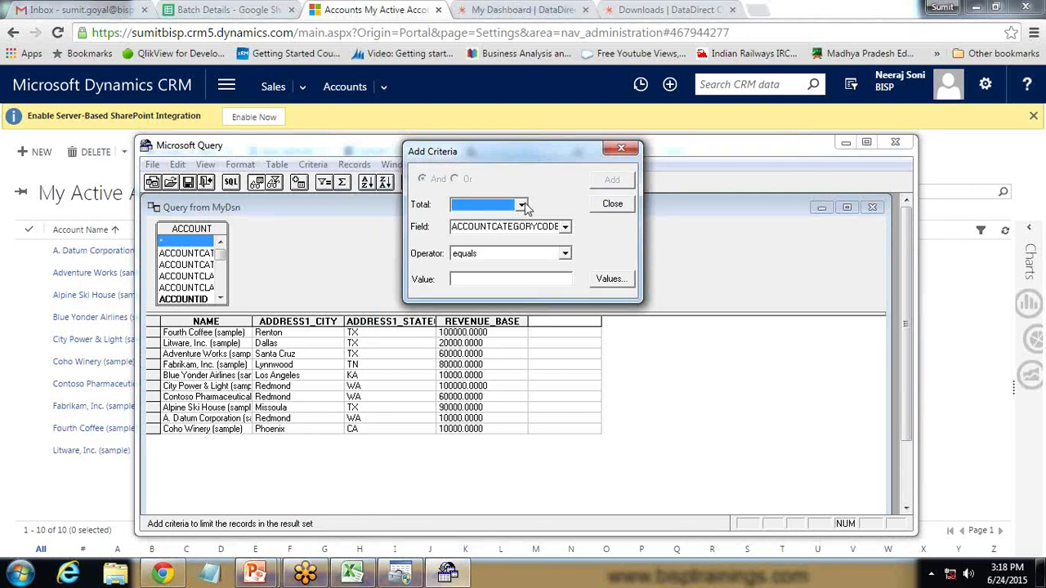
left_click(566, 227)
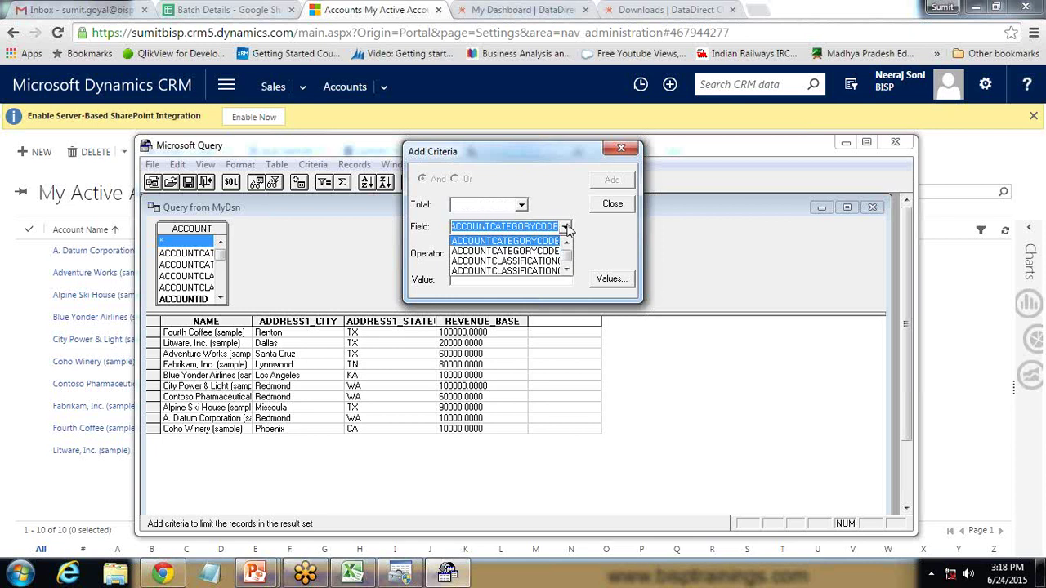
left_click(567, 229)
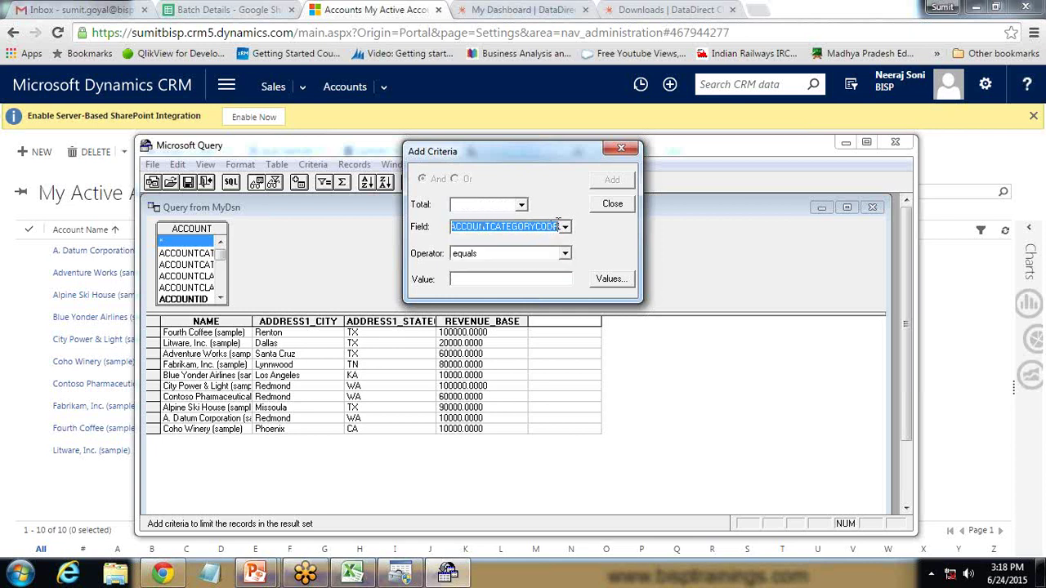
type("add")
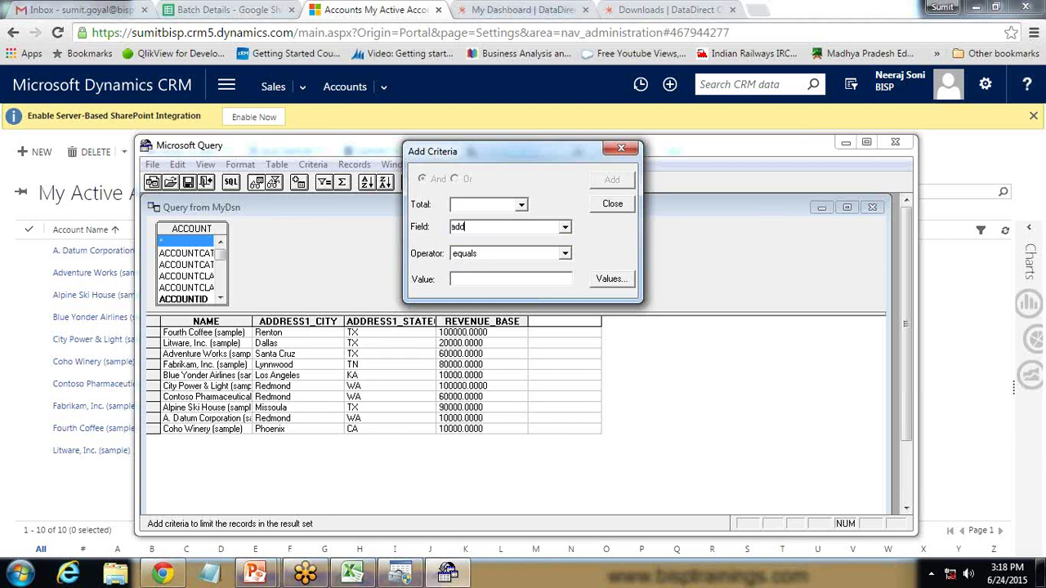
type("ress1")
left_click(564, 228)
left_click(566, 269)
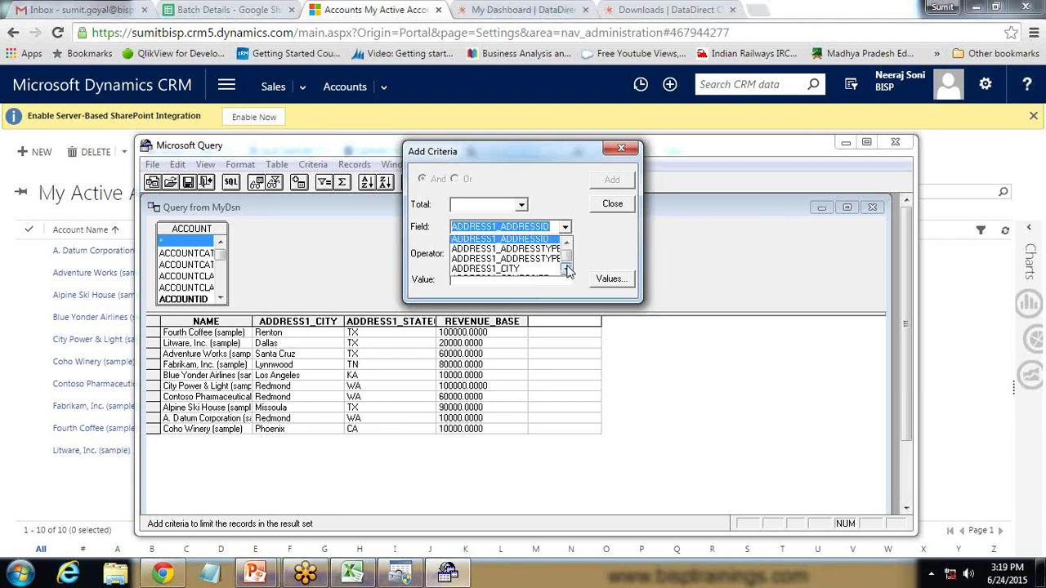
left_click(566, 269)
left_click(566, 270)
left_click(567, 270)
left_click(566, 270)
left_click(566, 270)
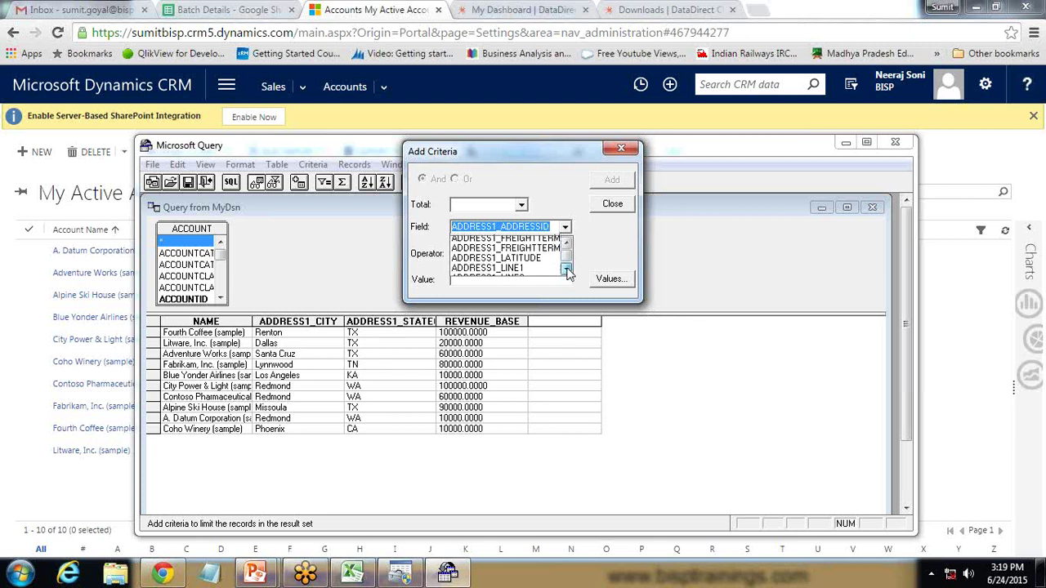
left_click(567, 270)
left_click(566, 270)
left_click(566, 270)
left_click(567, 270)
left_click(566, 270)
left_click(566, 269)
left_click(567, 269)
left_click(567, 270)
left_click(566, 270)
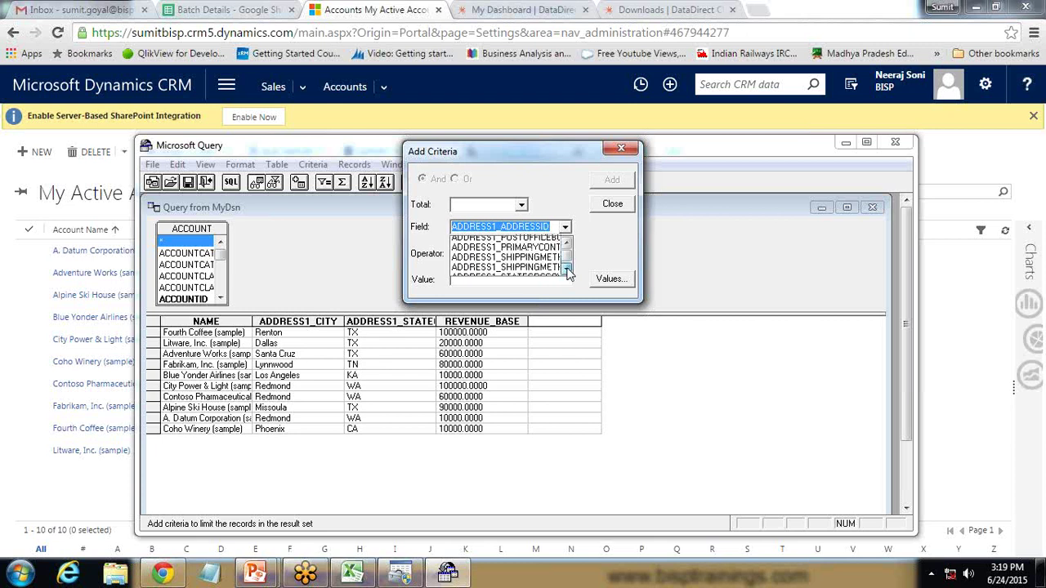
left_click(567, 269)
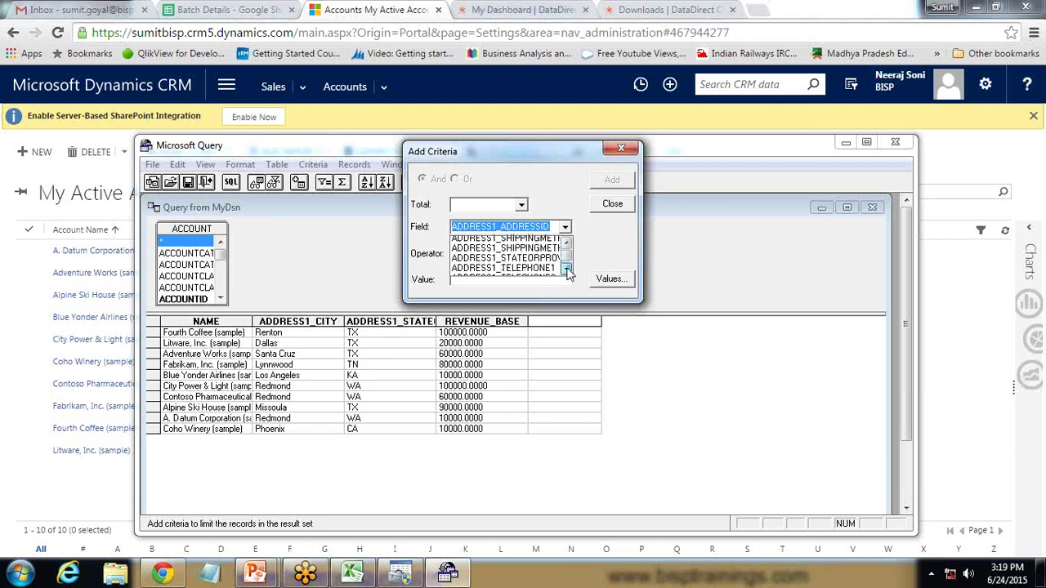
left_click(520, 251)
Add the condition equals TX and close the criteria dialog
left_click(482, 280)
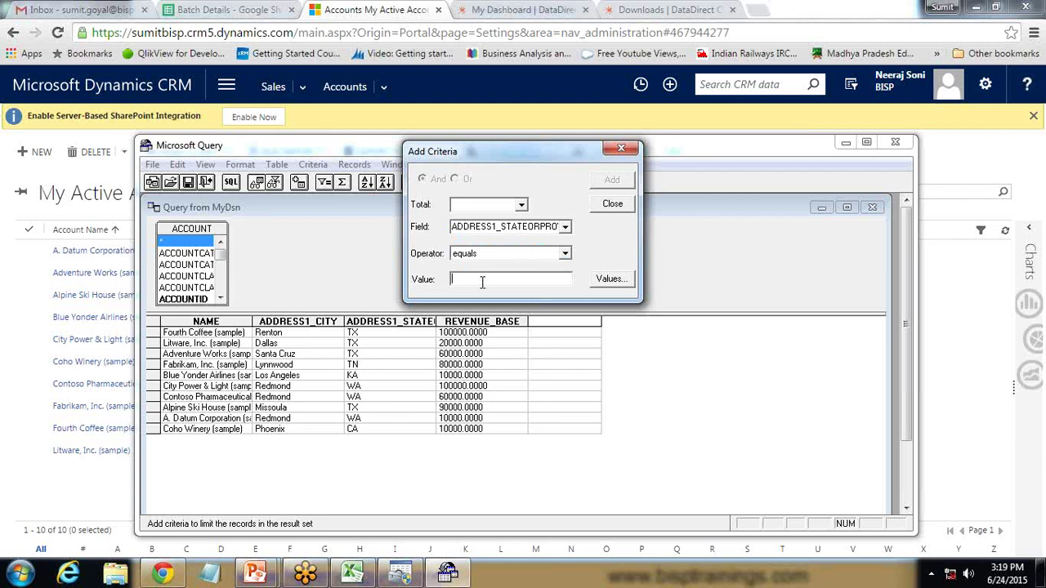
type("E")
type("TX")
left_click(612, 181)
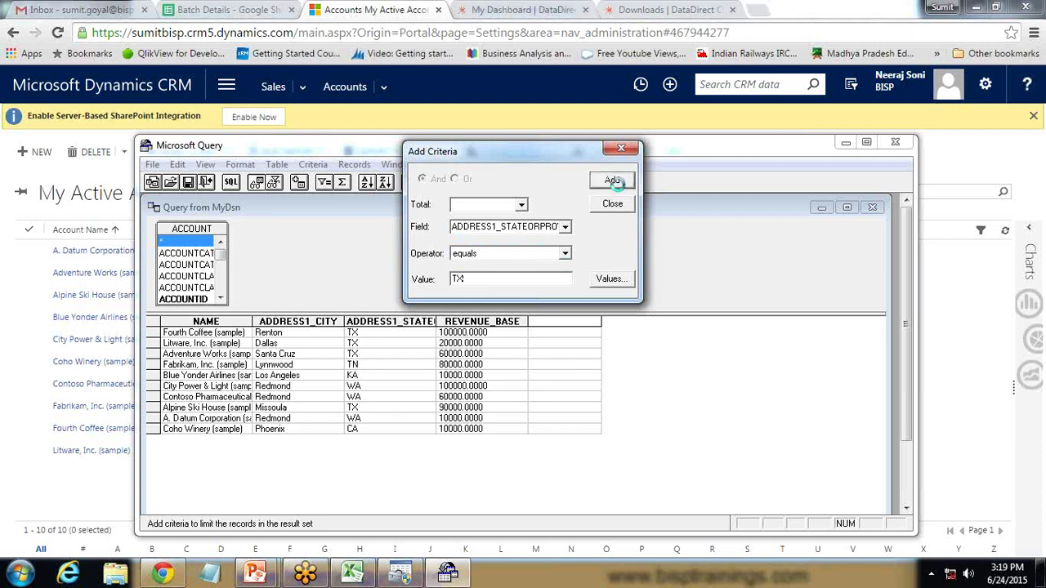
left_click_drag(523, 152, 642, 164)
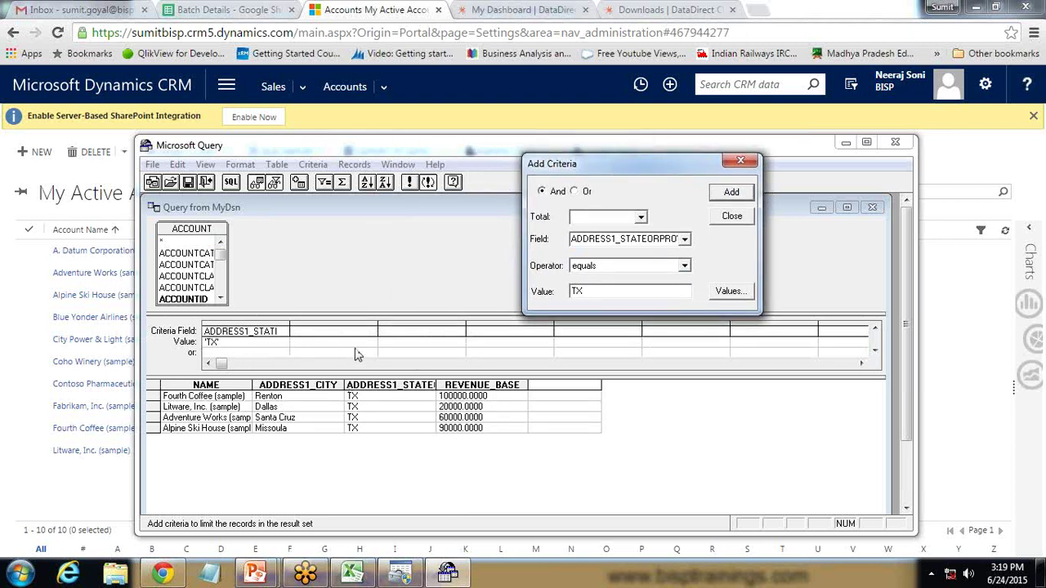
left_click(732, 216)
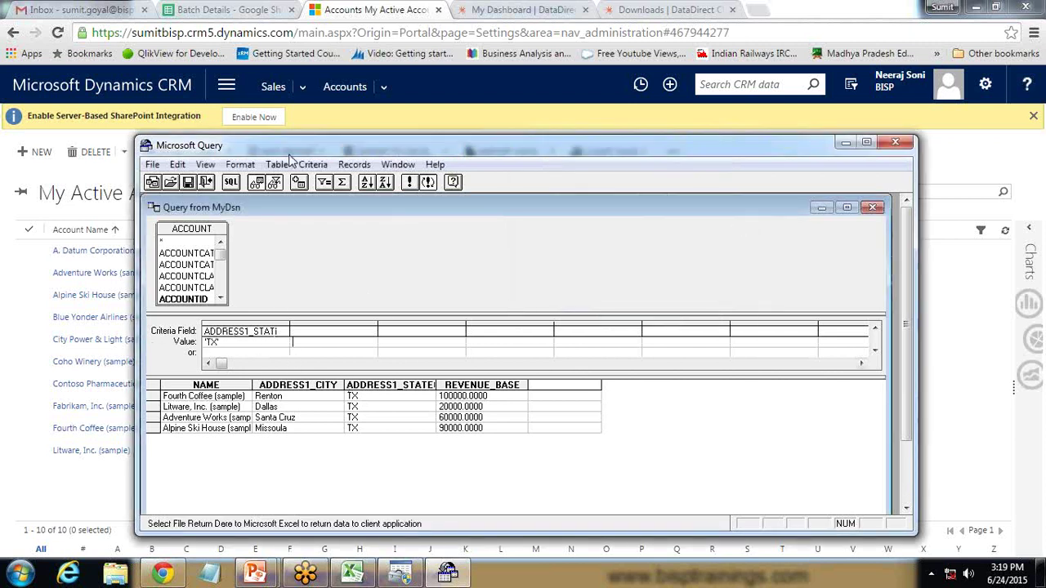
Remove All Criteria, then use File > Return Data to Microsoft Excel
left_click(313, 164)
left_click(327, 200)
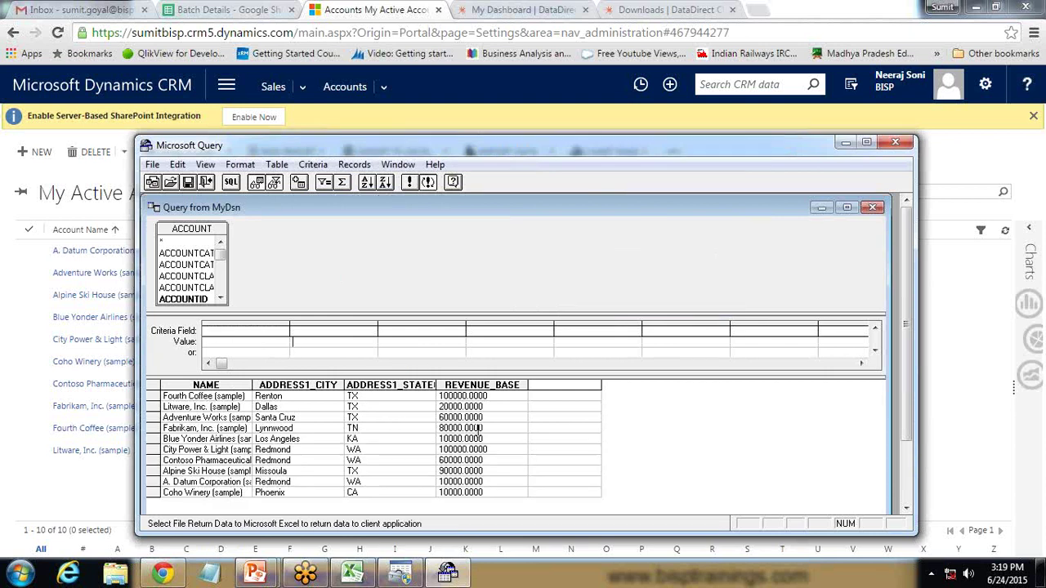
left_click(352, 573)
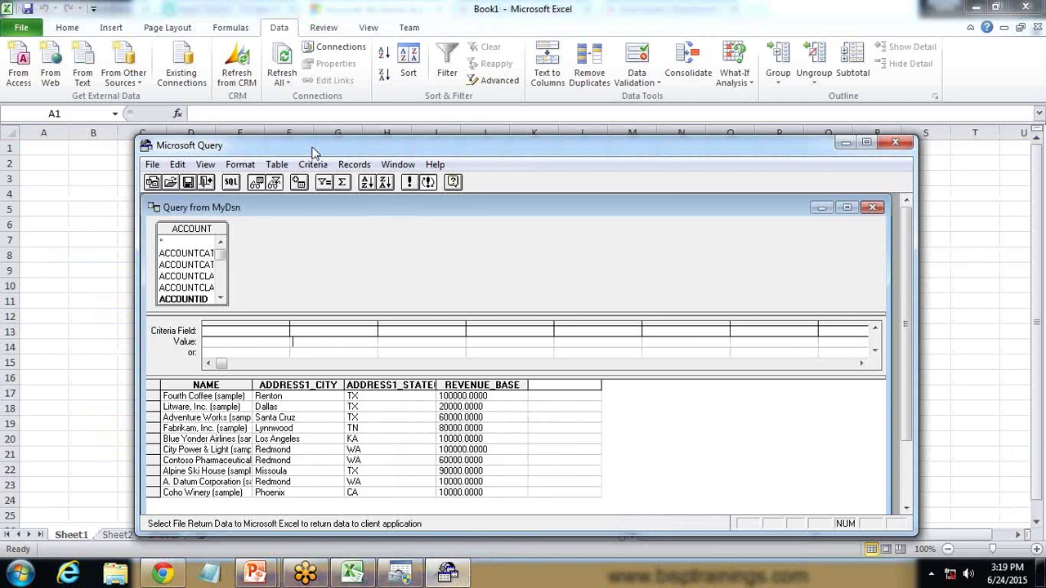
left_click_drag(313, 147, 318, 123)
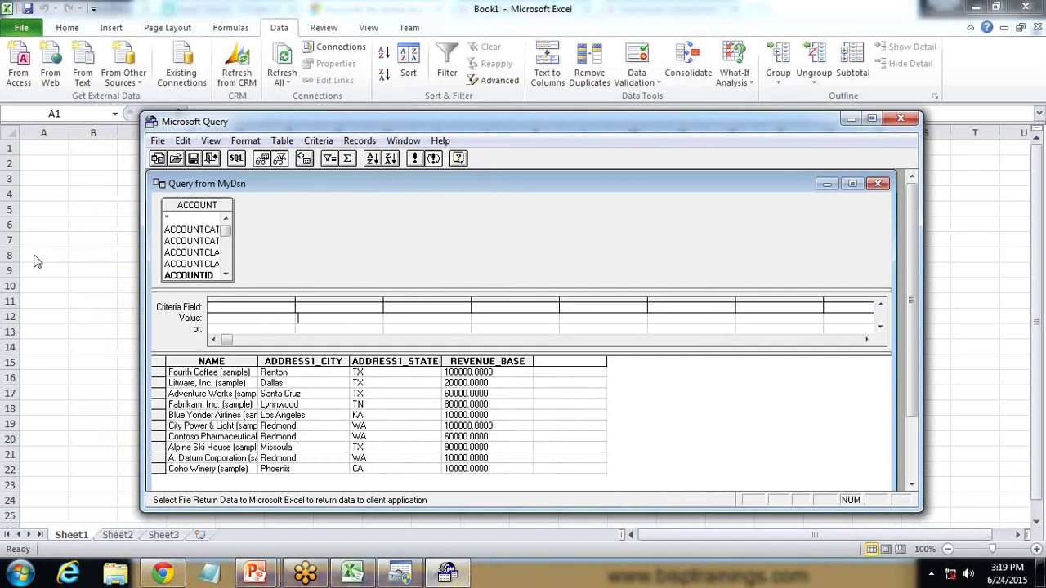
left_click(157, 141)
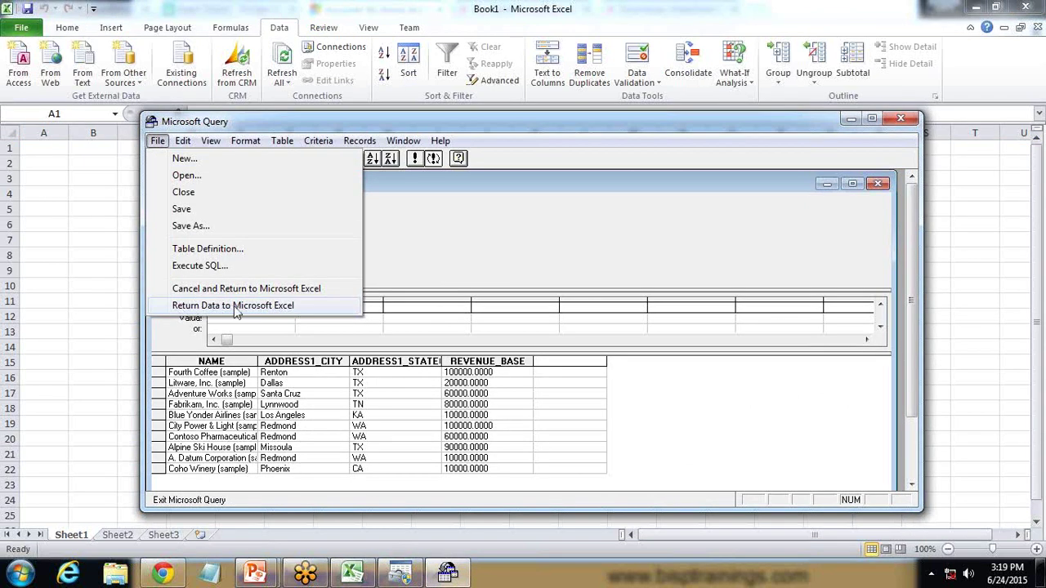
left_click(235, 309)
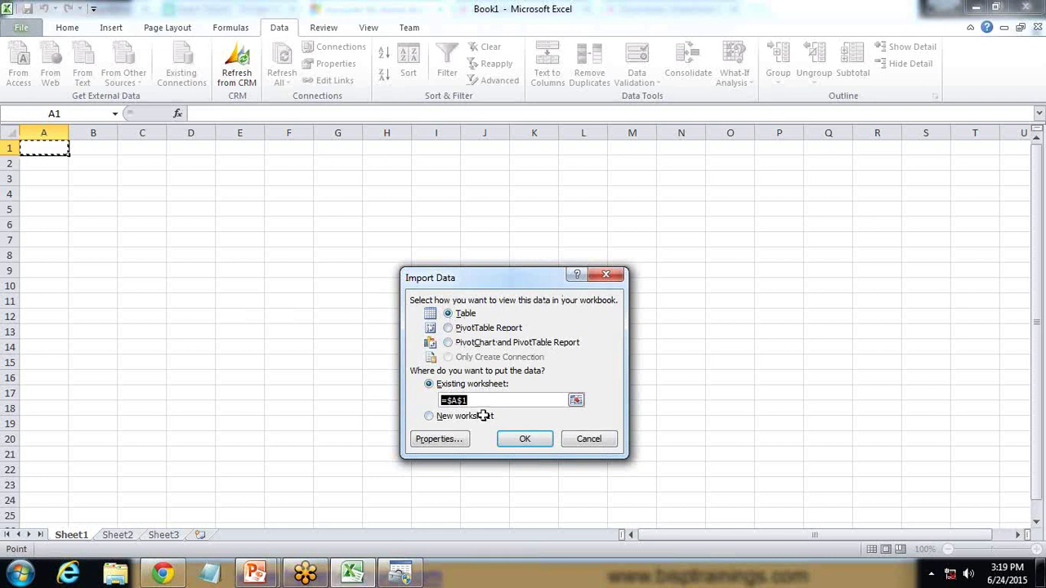
Accept the Import Data settings: Table in the existing worksheet at =$A$1
left_click(527, 441)
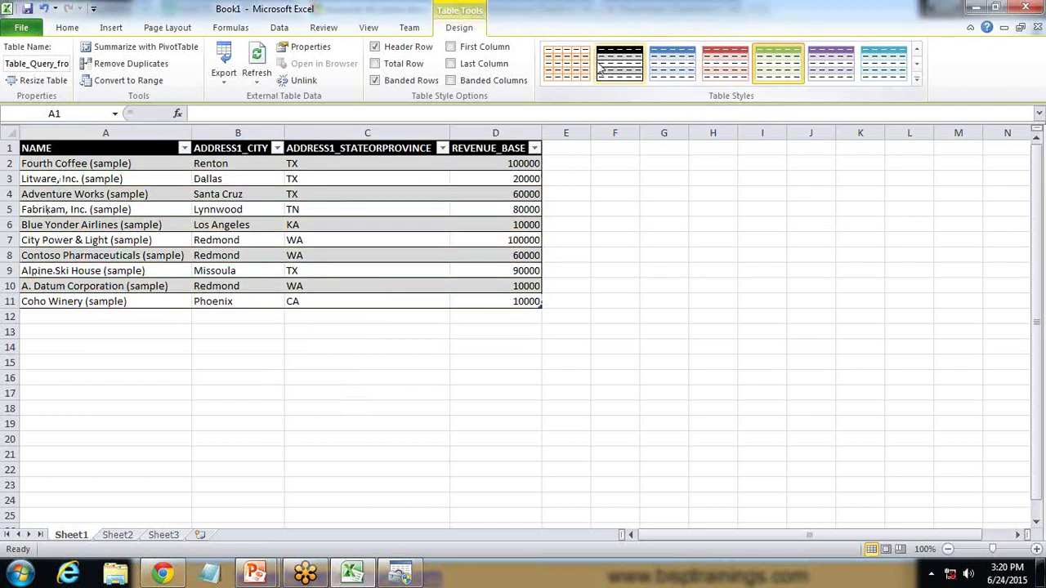
Apply the red banded table style to the account table
left_click(625, 69)
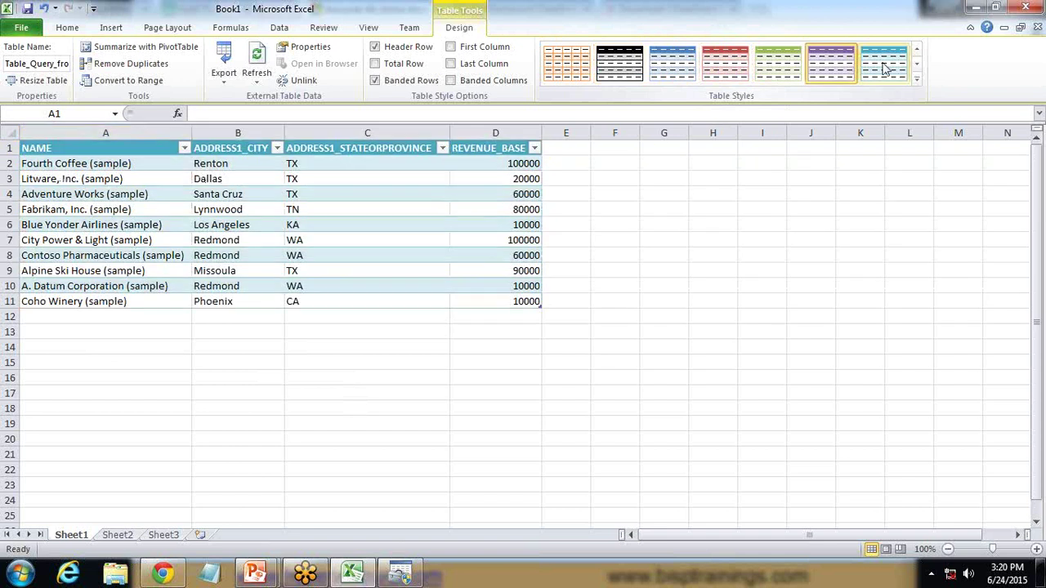
left_click(887, 65)
left_click(721, 69)
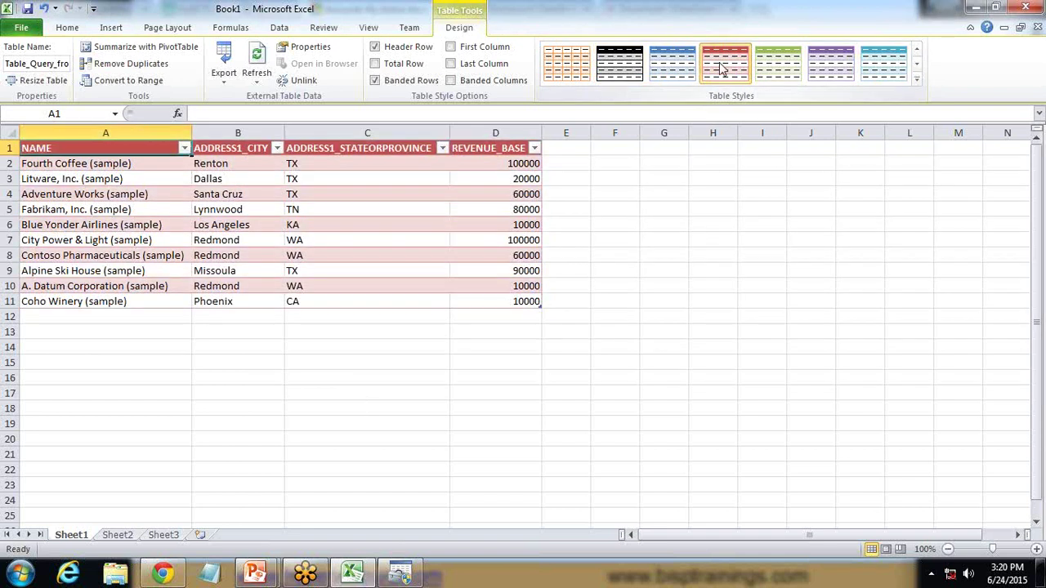
Filter ADDRESS1_CITY to Dallas, then reselect all cities to show ten accounts
left_click(277, 148)
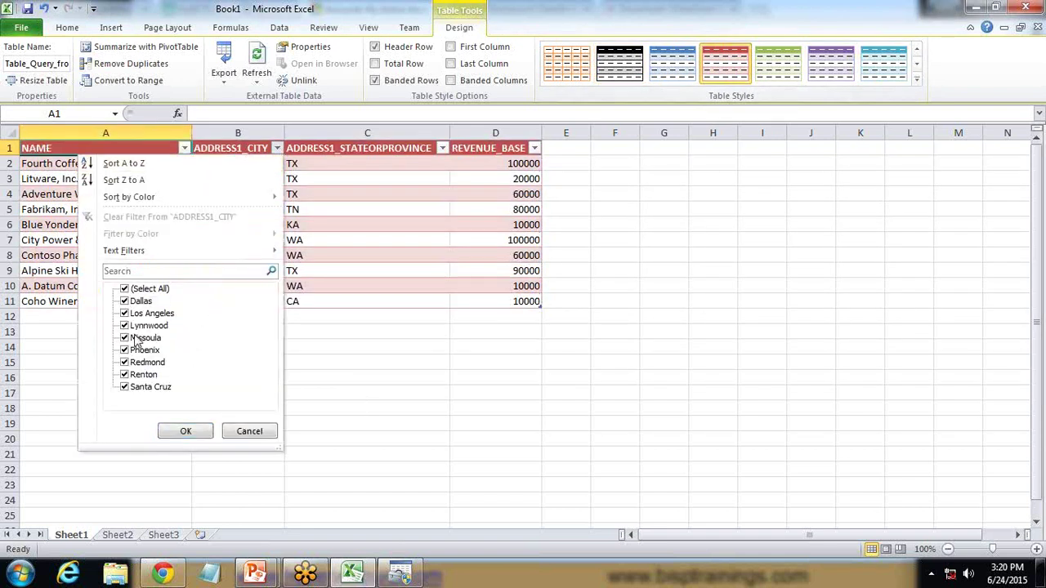
left_click(124, 289)
left_click(125, 300)
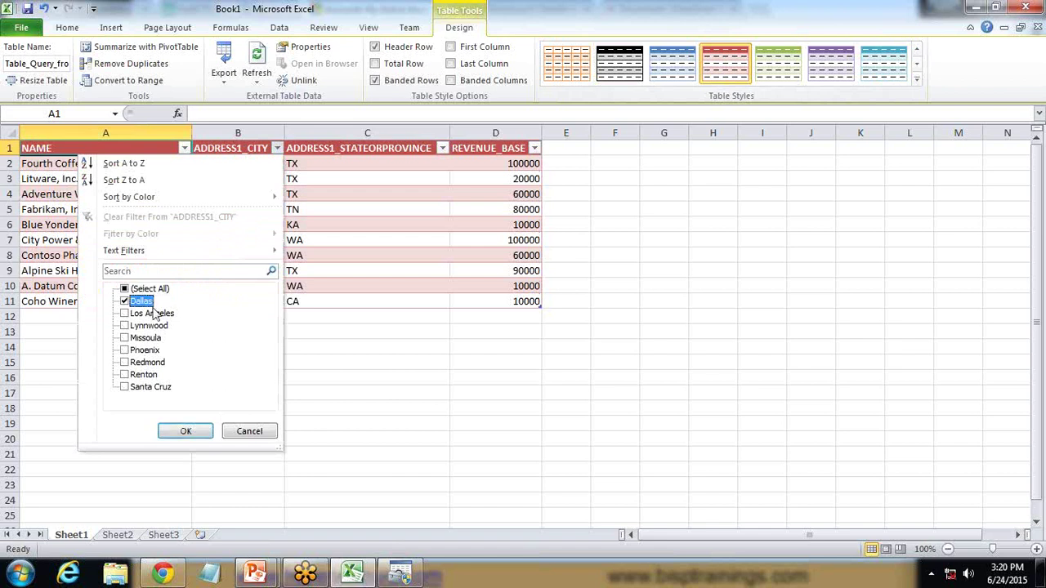
left_click(186, 431)
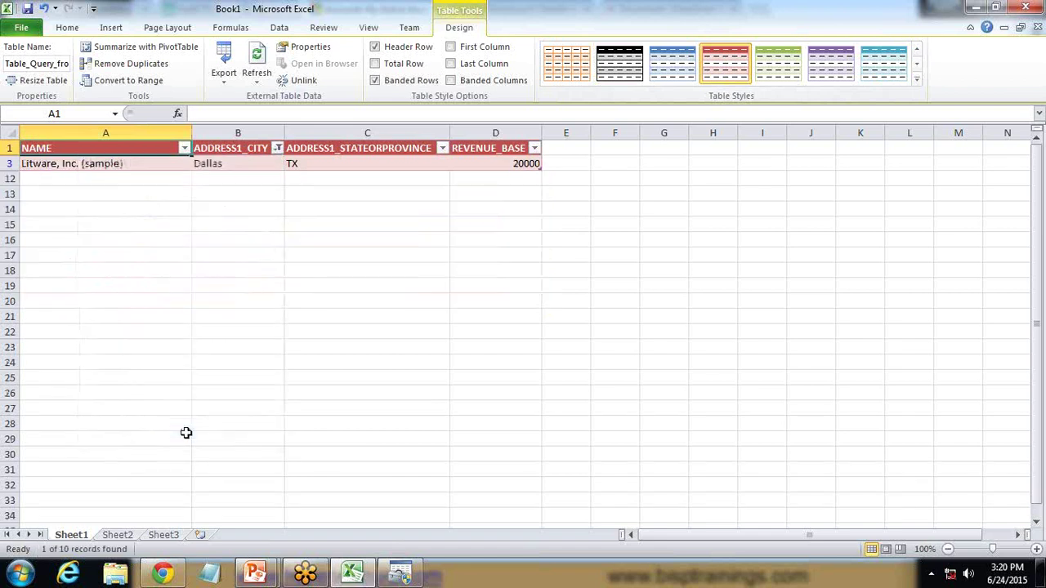
left_click(277, 149)
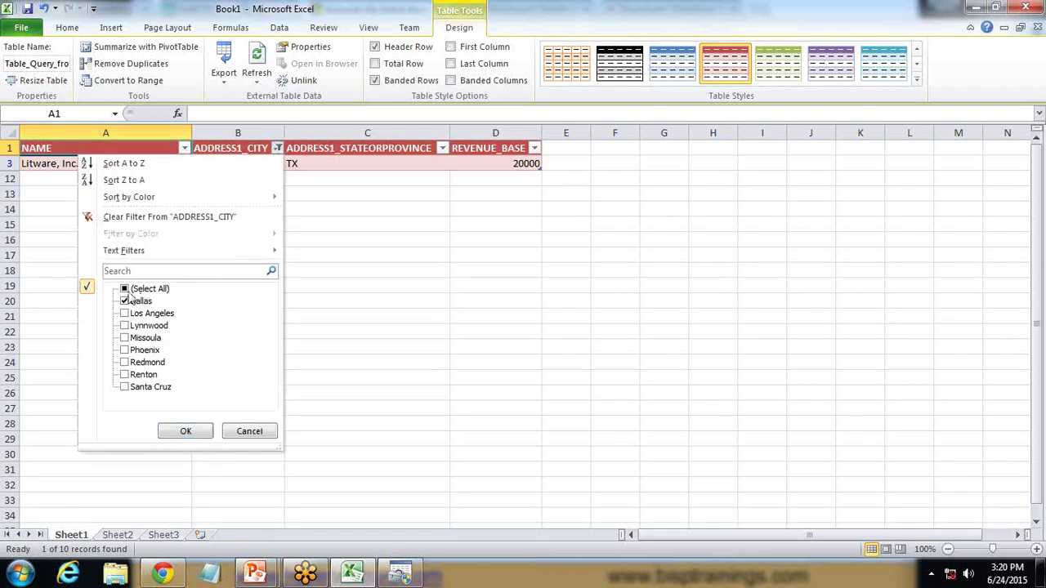
left_click(124, 289)
left_click(188, 433)
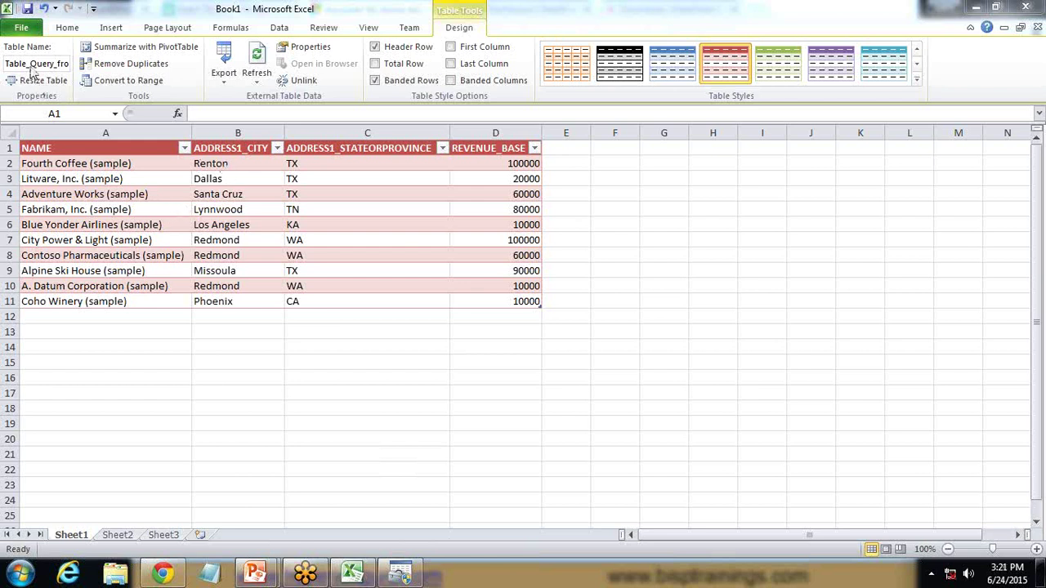
Refresh the Query from MyDsn connection through Data > Connections
left_click(238, 241)
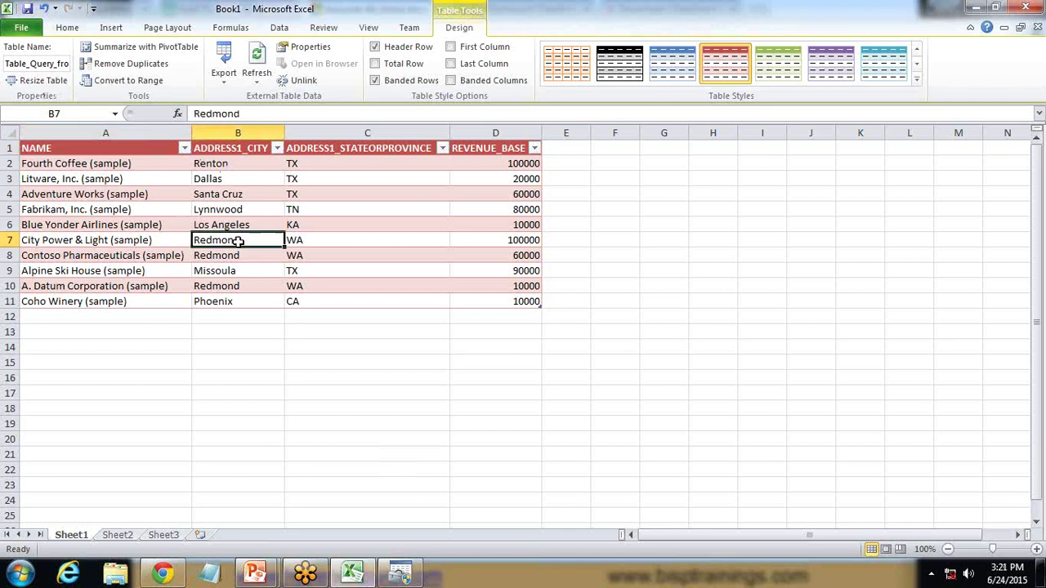
left_click(277, 30)
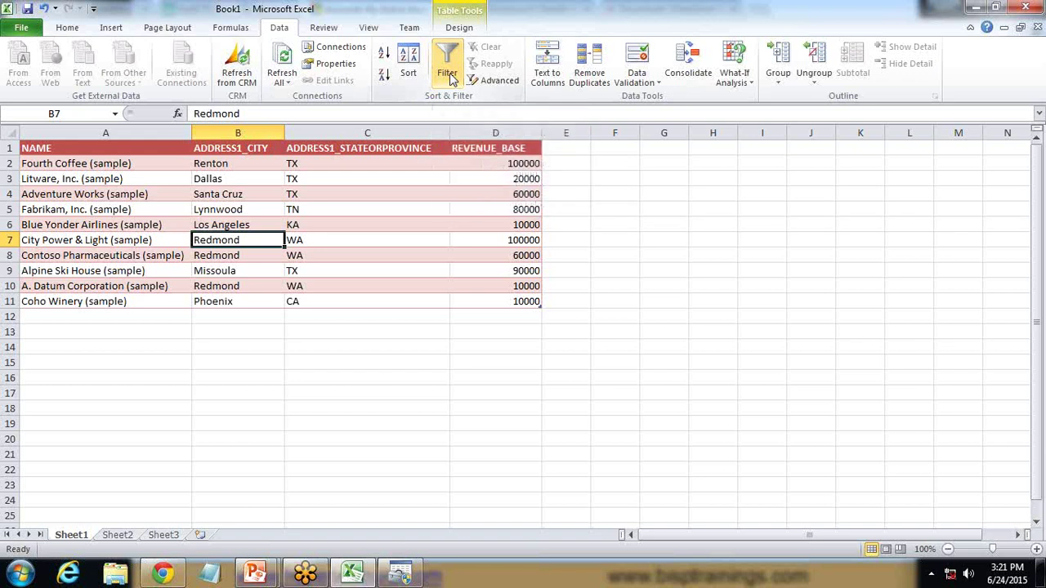
left_click(230, 62)
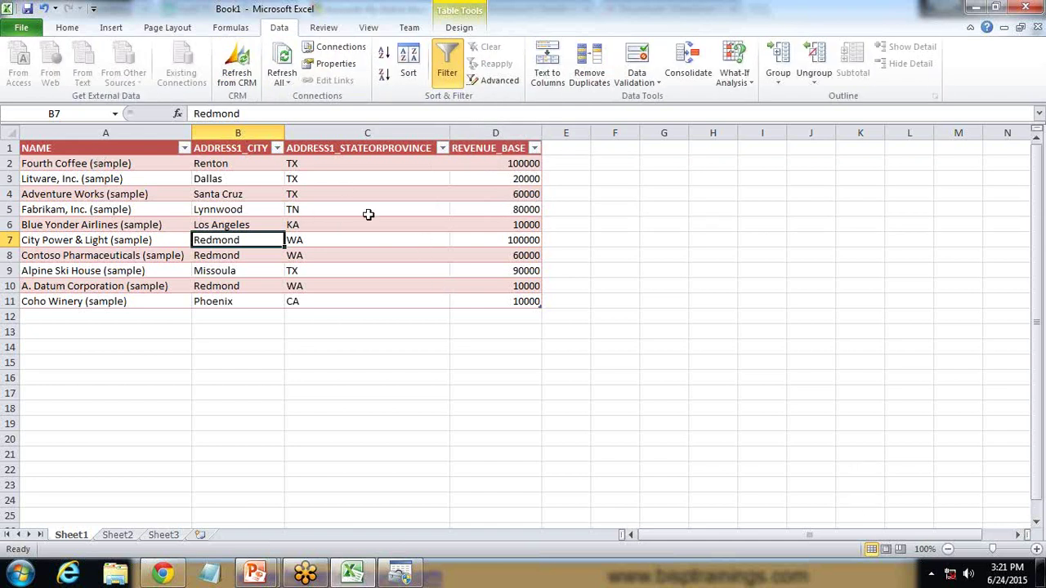
left_click(322, 54)
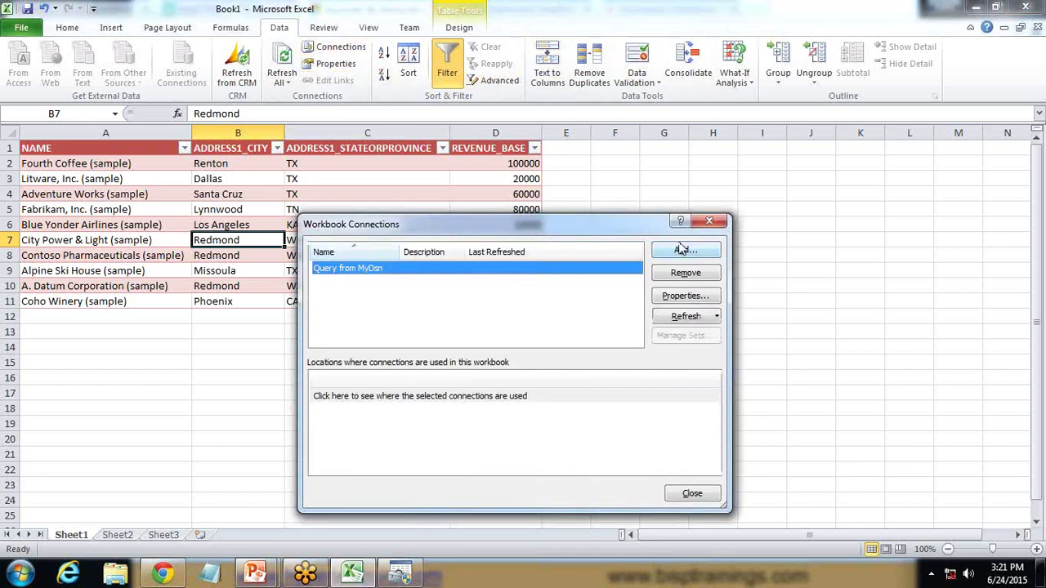
left_click_drag(498, 236, 493, 204)
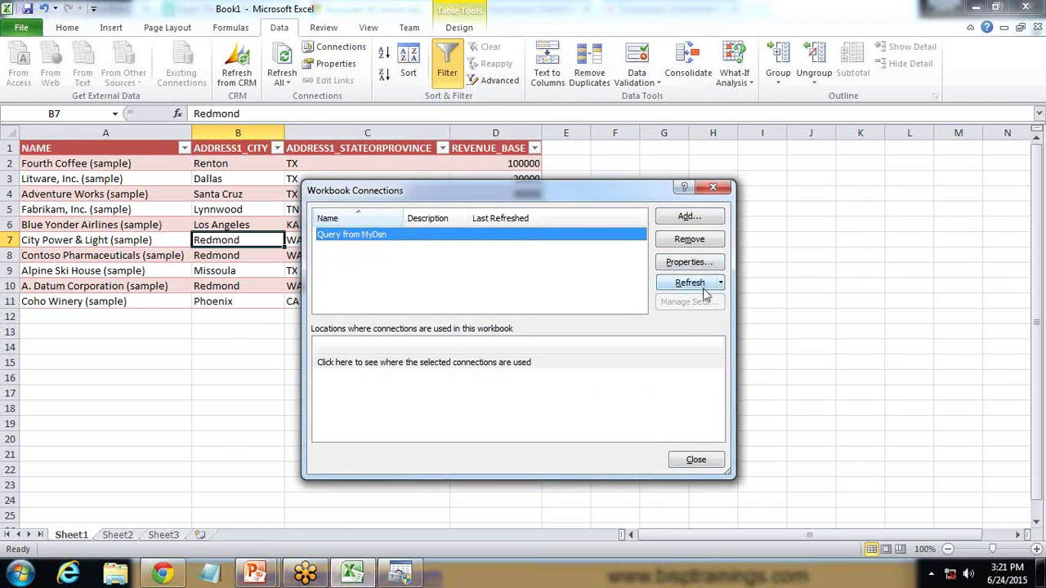
left_click(690, 283)
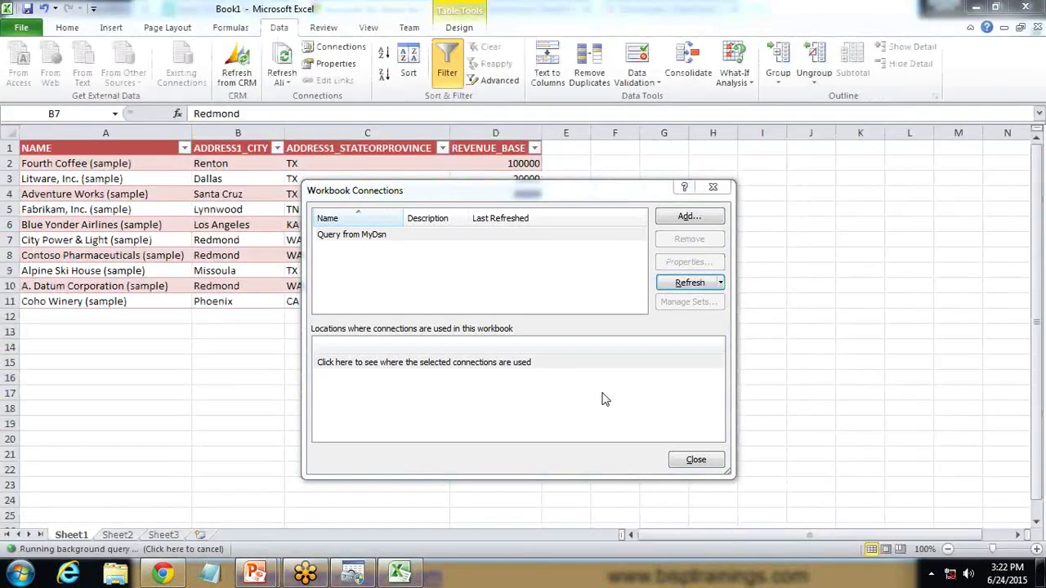
left_click(695, 460)
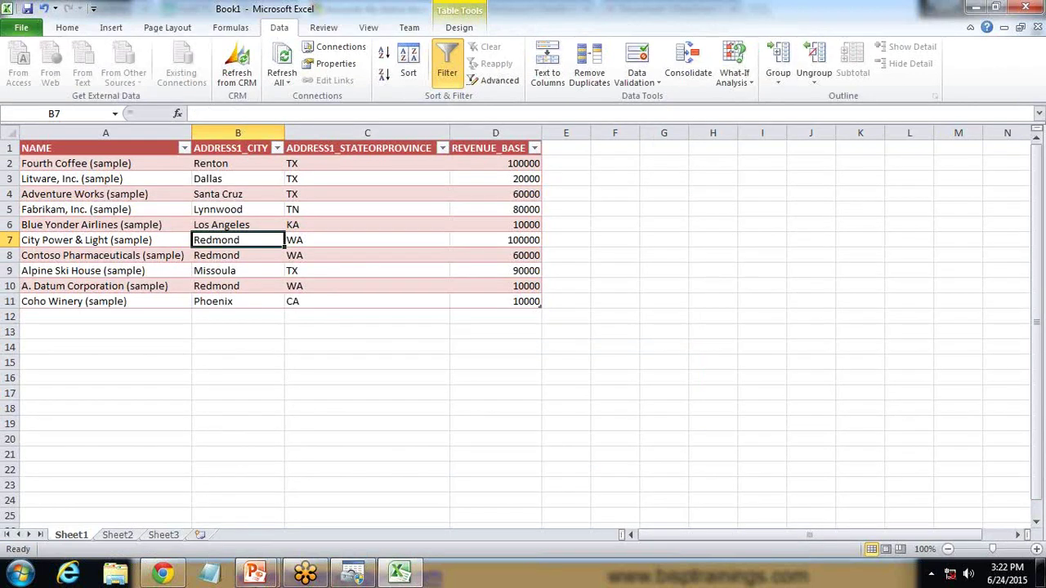
Return to the PowerPoint slide show and advance to the Q&A slide
mouse_move(261, 568)
left_click(330, 508)
left_click(316, 464)
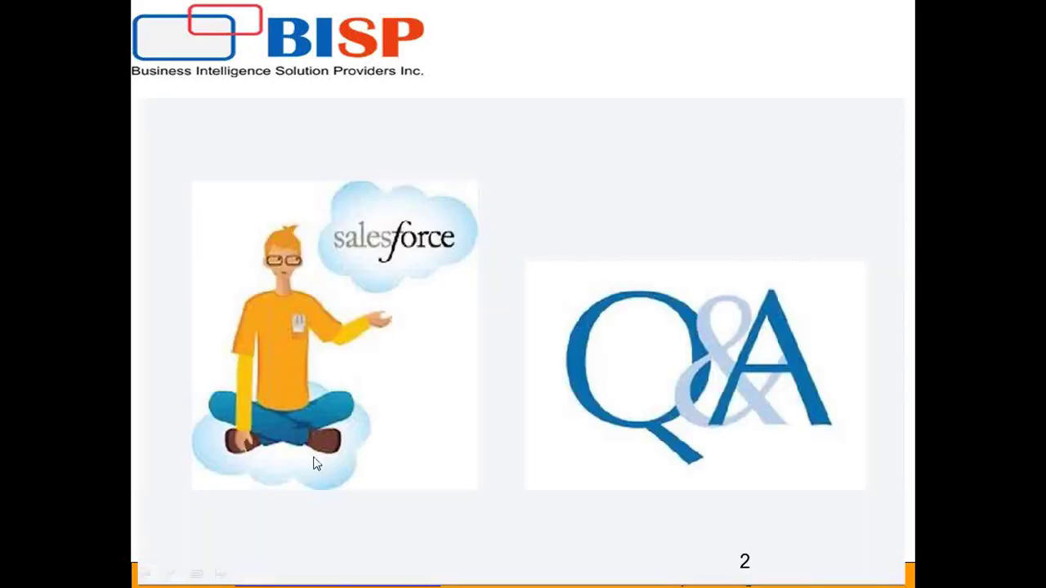